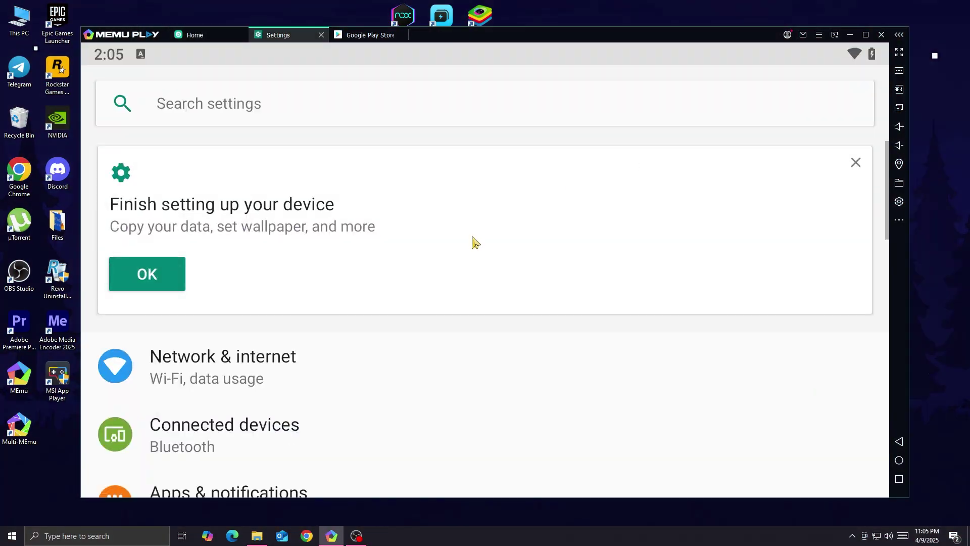
scroll(327, 401, "down", 5)
scroll(328, 402, "down", 3)
Step: View the Android version under System > About tablet and trigger its easter egg
left_click(281, 455)
left_click(265, 144)
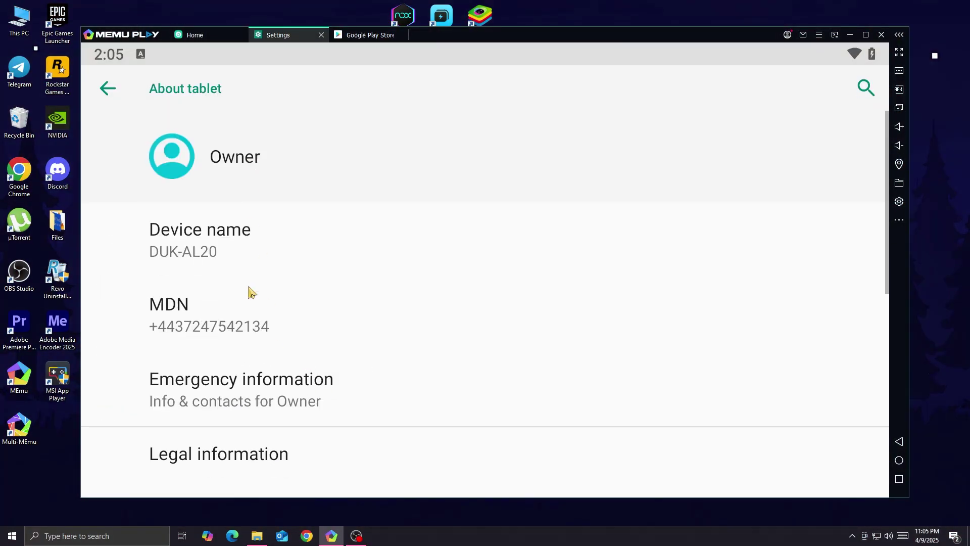
scroll(267, 343, "down", 5)
left_click(321, 191)
triple_click(310, 182)
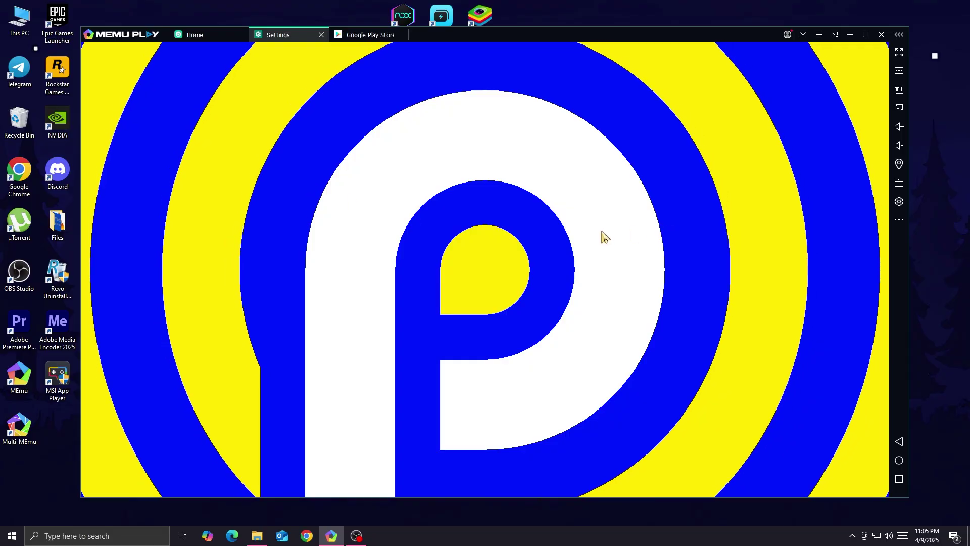
Step: Open Hill Climb Racing 2's page from the Play Store Games section, then return to For You
left_click(369, 35)
scroll(485, 273, "down", 5)
left_click(283, 454)
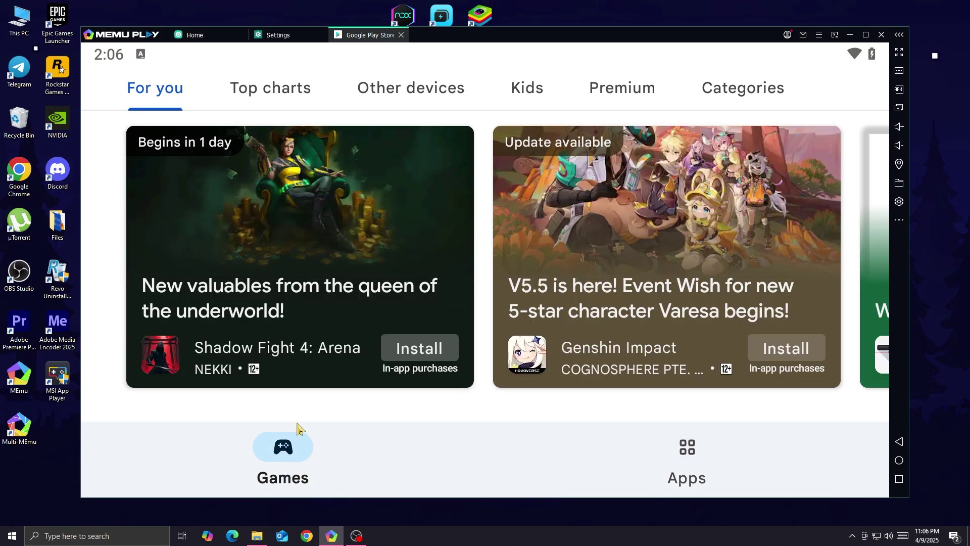
scroll(444, 313, "up", 3)
left_click(444, 314)
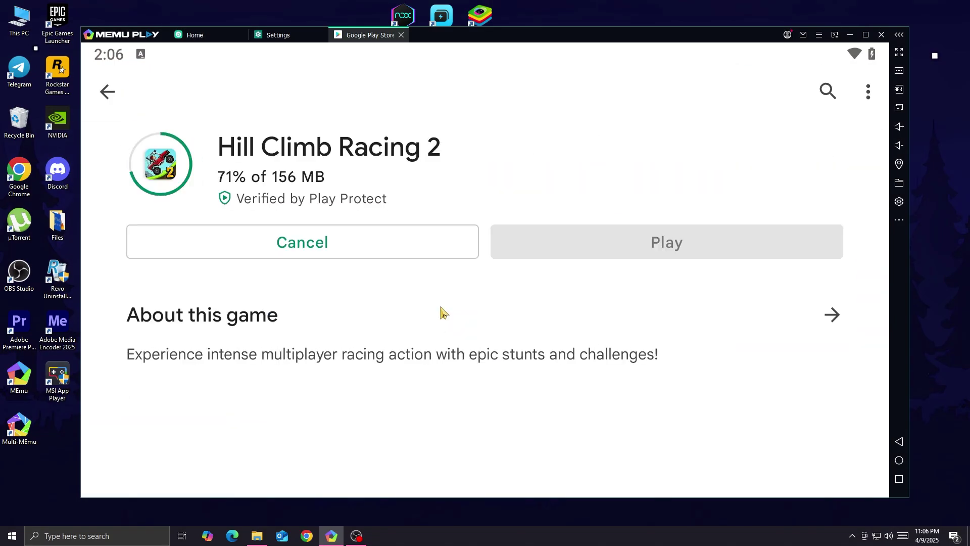
scroll(444, 313, "down", 5)
scroll(443, 314, "down", 5)
key("Escape")
scroll(444, 314, "right", 5)
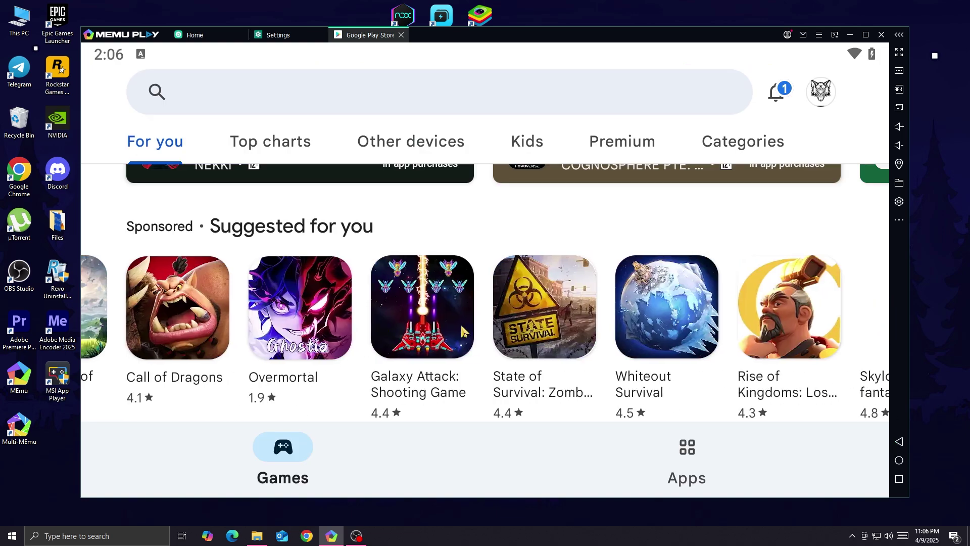
scroll(486, 303, "down", 5)
scroll(486, 303, "down", 5)
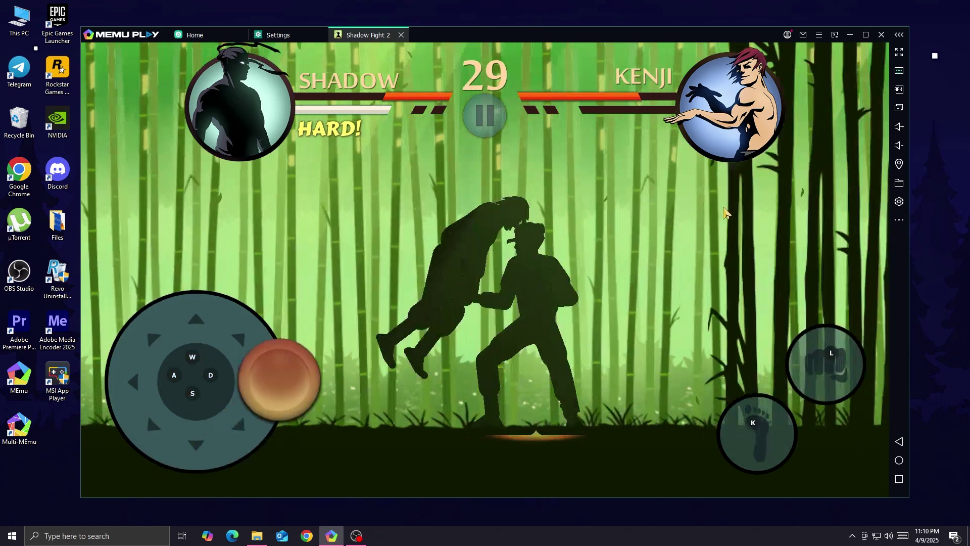
Step: Fight Kenji in Shadow Fight 2 with D and L, then place a WASD joystick on the movement pad
key("d")
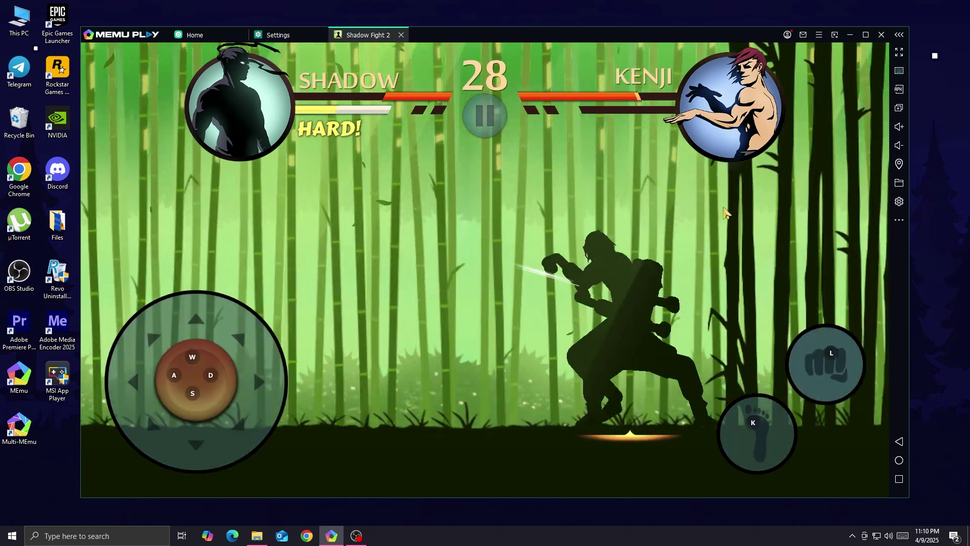
key("d")
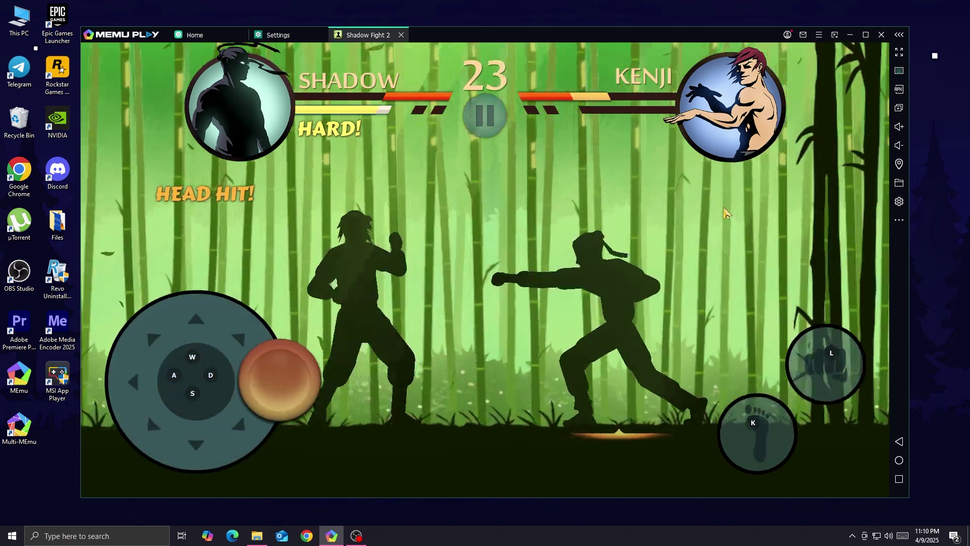
key("l")
key("d")
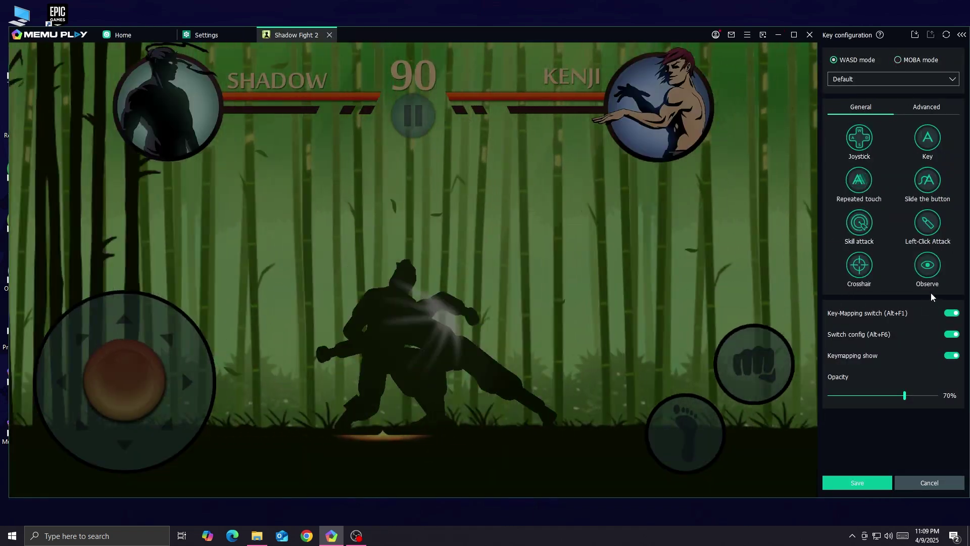
left_click_drag(859, 138, 134, 372)
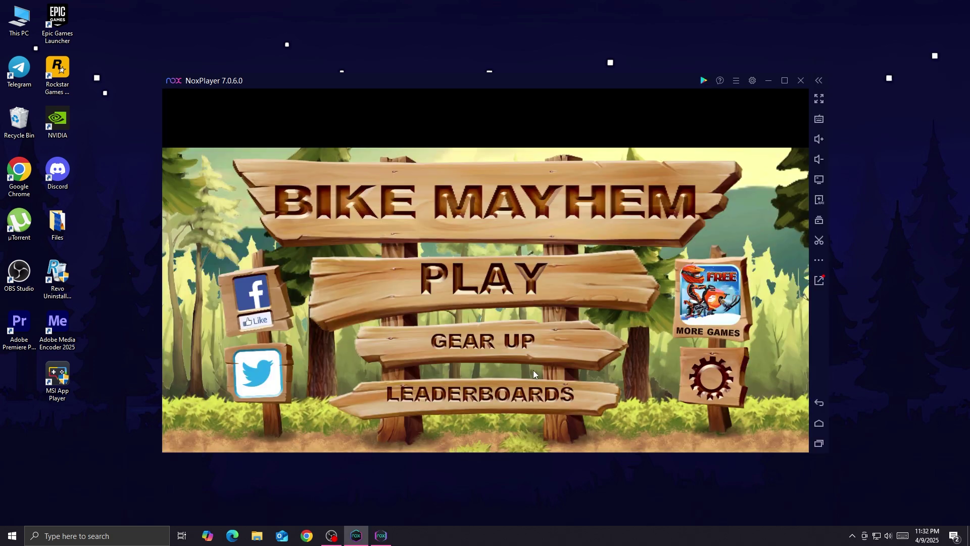
left_click(380, 535)
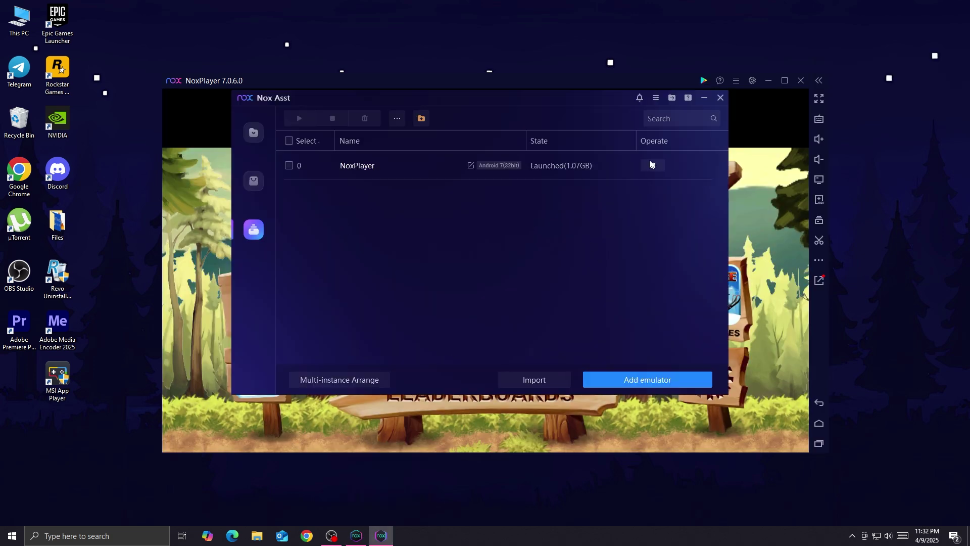
left_click(606, 380)
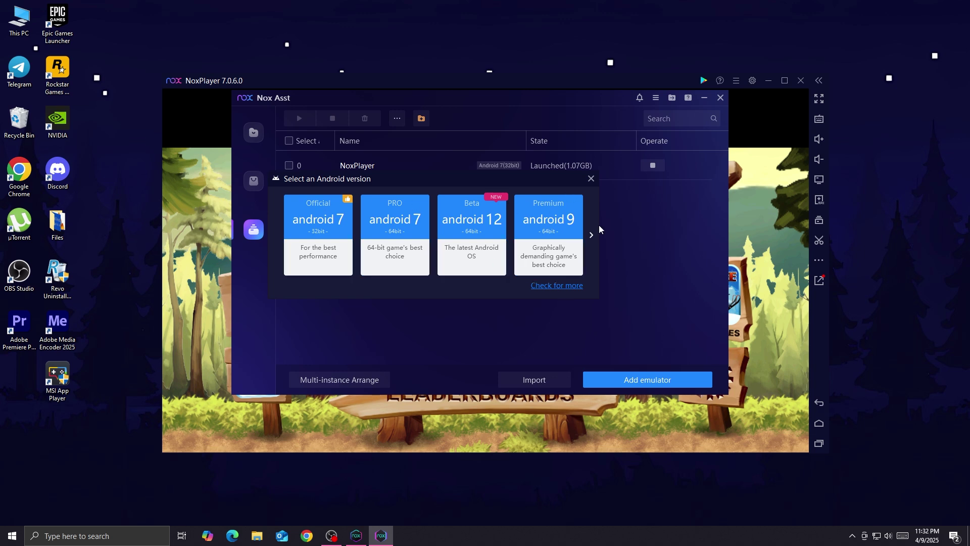
left_click(591, 182)
Step: Play a Bike Mayhem level, restarting after crashes, and return to the home screen
left_click(704, 97)
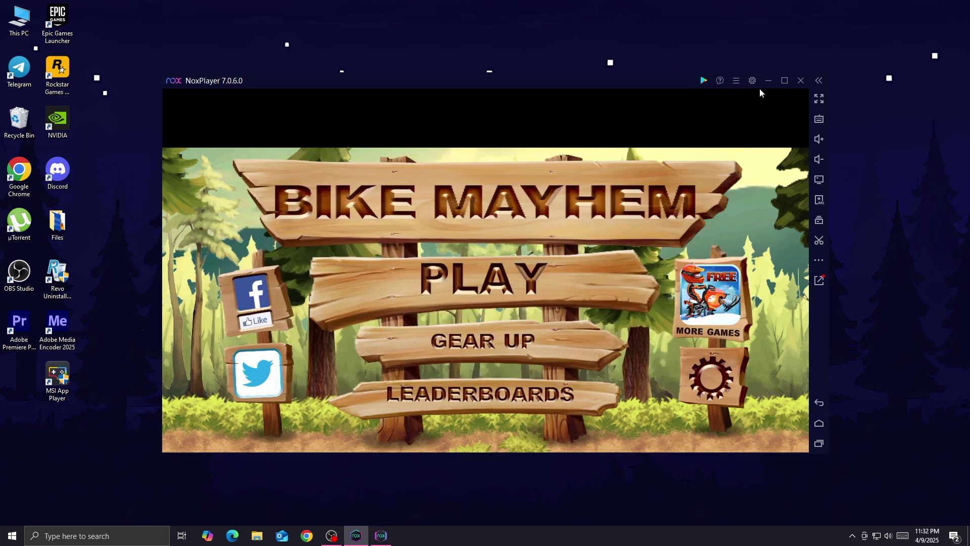
left_click(483, 277)
left_click(482, 244)
left_click(562, 376)
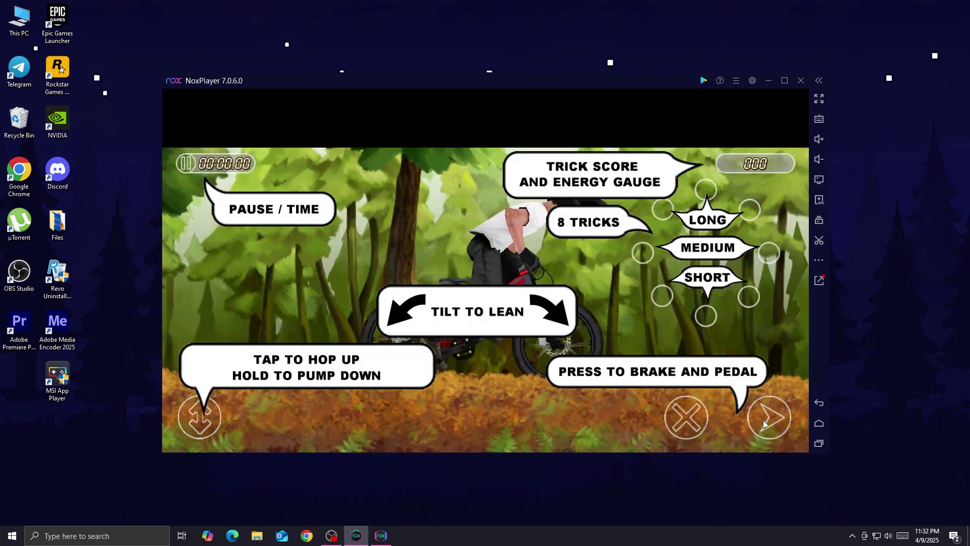
left_click(709, 380)
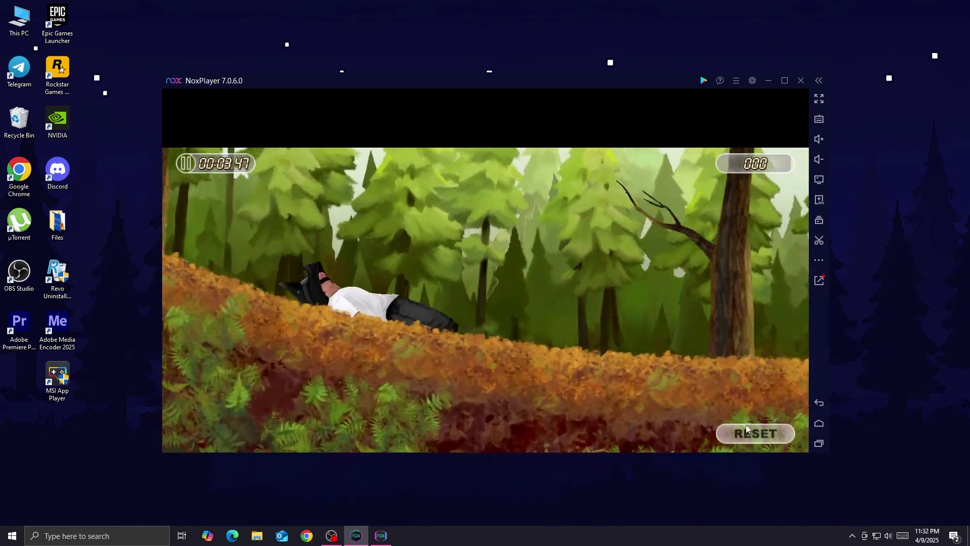
left_click(746, 427)
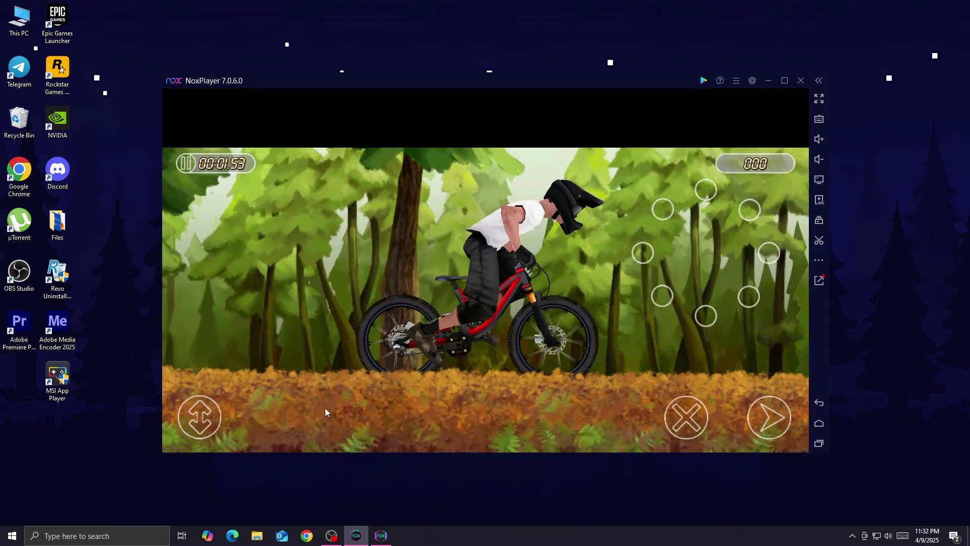
left_click(726, 422)
mouse_move(752, 421)
left_mouse_down()
mouse_move(780, 411)
mouse_move(775, 423)
left_mouse_up()
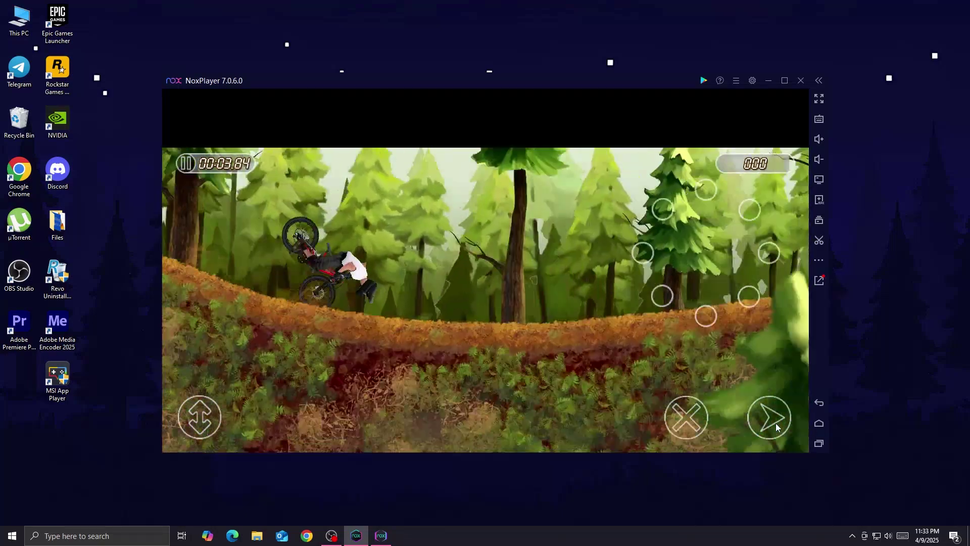
left_click(818, 402)
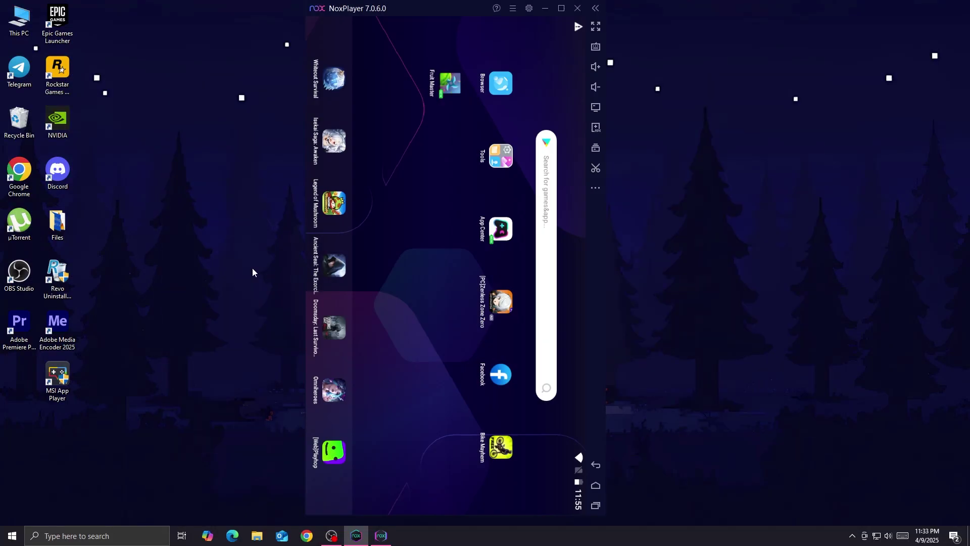
Step: Play Fruit Master, slicing falling fruit across two rounds
right_click(832, 57)
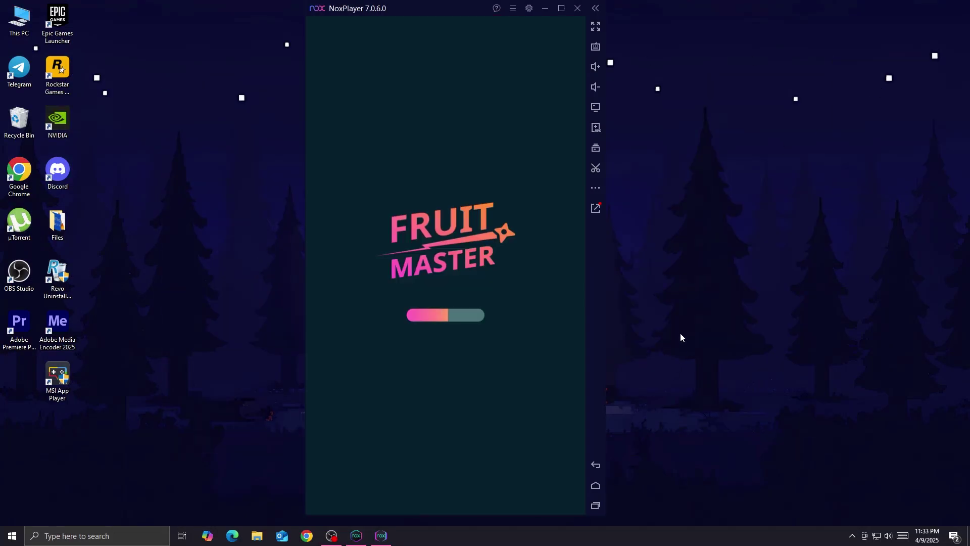
left_click(444, 376)
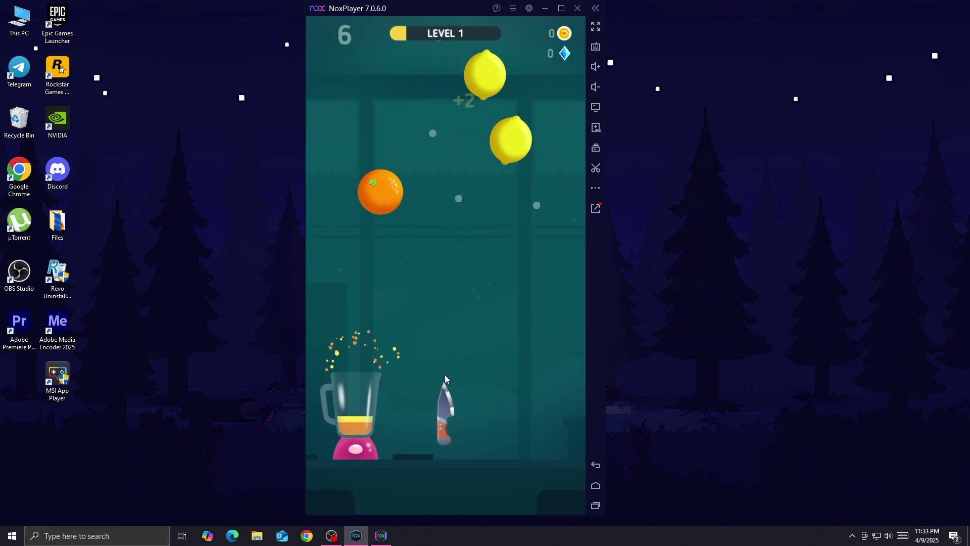
left_click(445, 375)
left_click(446, 410)
left_click(447, 379)
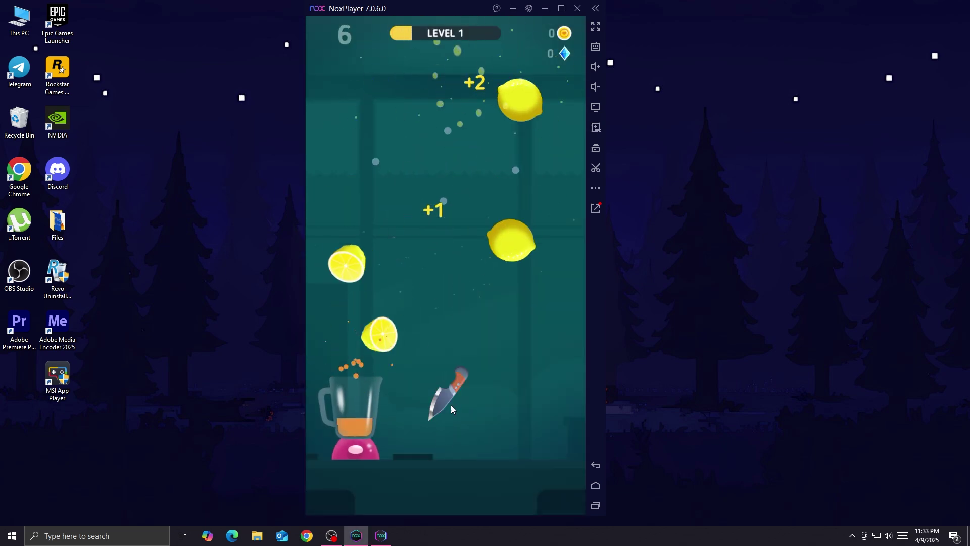
left_click(451, 405)
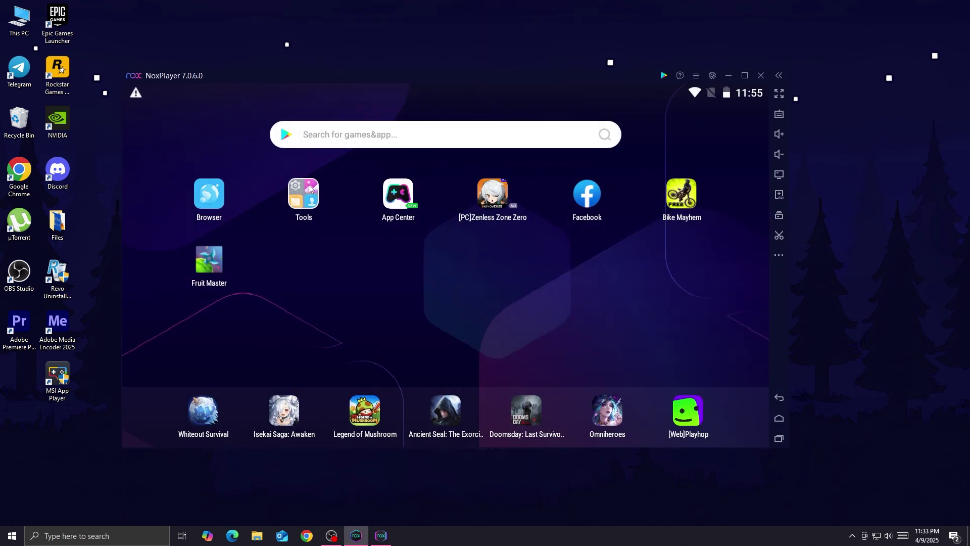
Step: Launch the Play Store from the Tools folder and begin Google sign-in
left_click(304, 194)
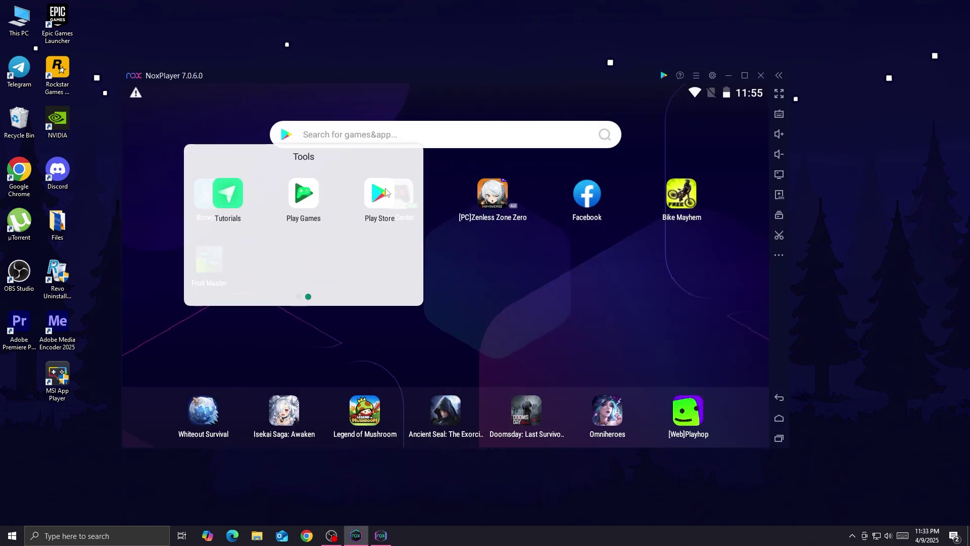
left_click(374, 199)
left_click(444, 353)
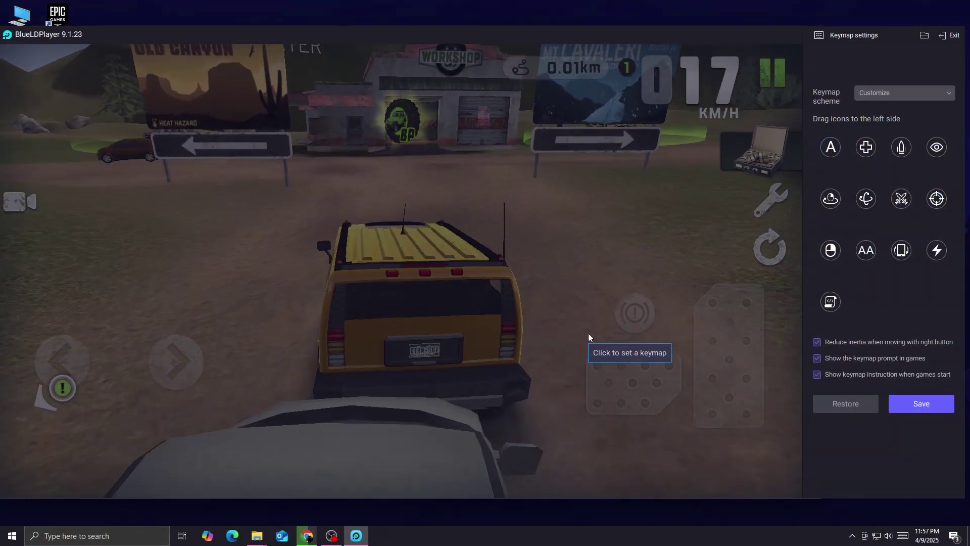
Step: Map the W key onto the gas pedal and save the keymap
left_click(720, 351)
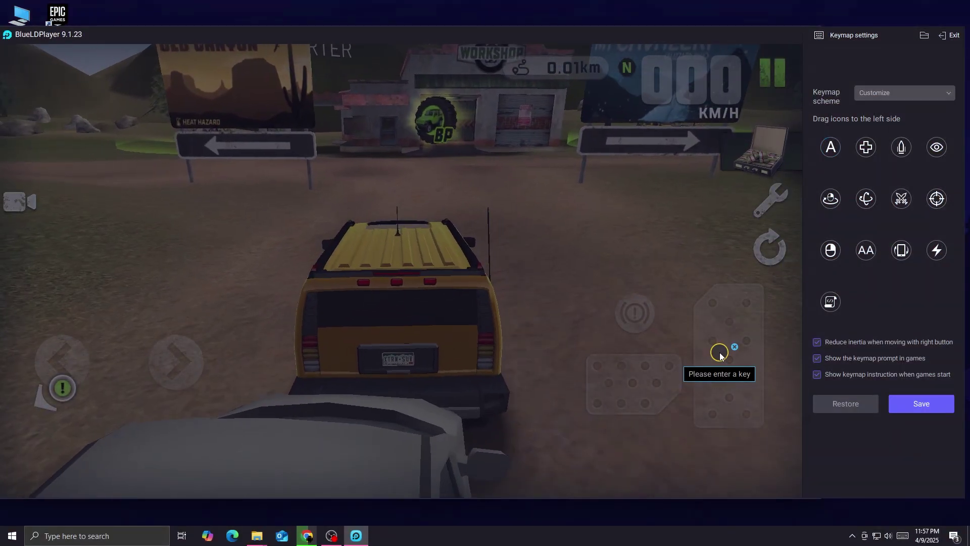
key("w")
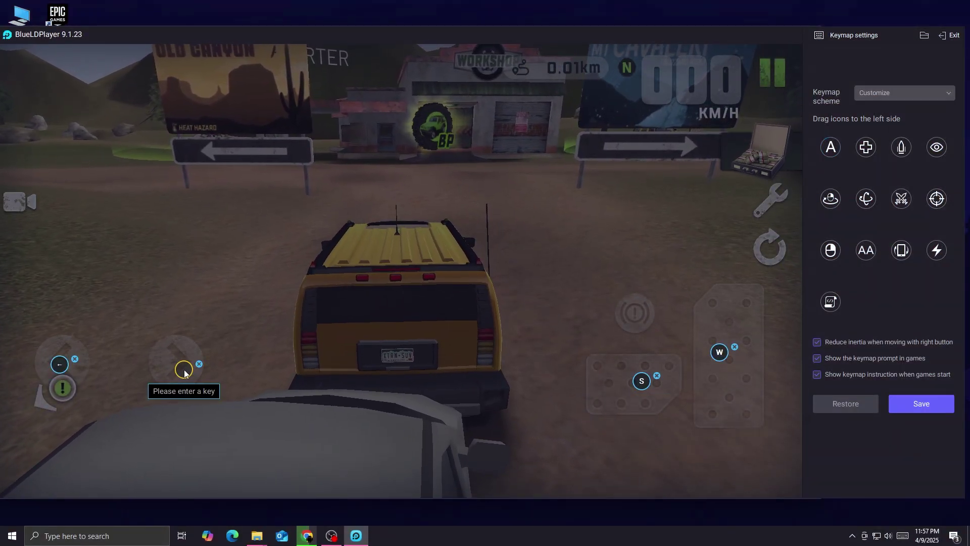
left_click(927, 399)
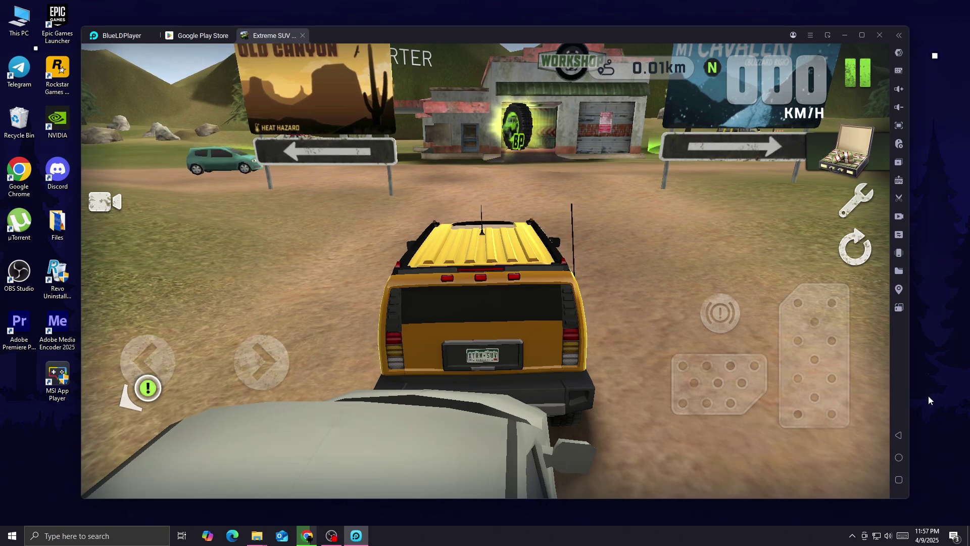
Step: Drive the SUV past the log cabin with W, then save a Space handbrake binding
key("w")
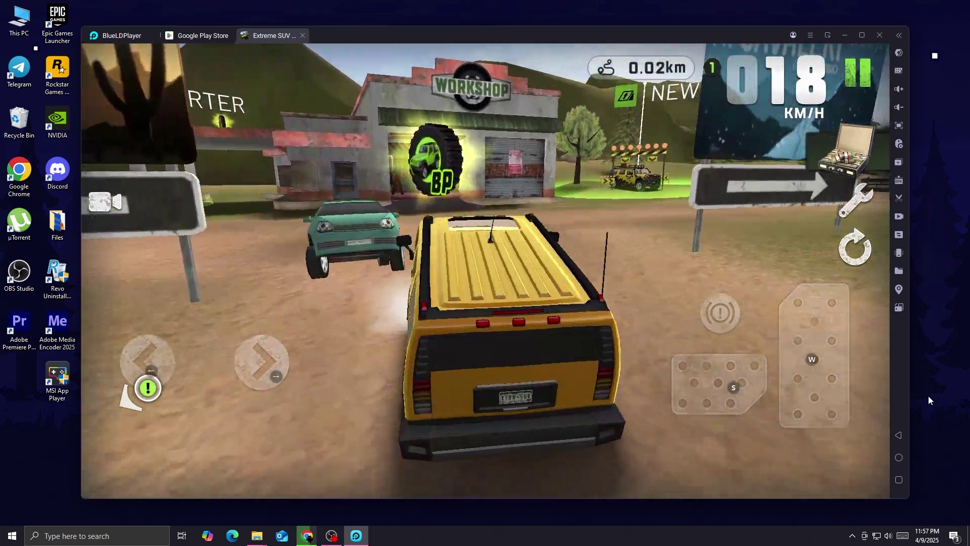
key("w")
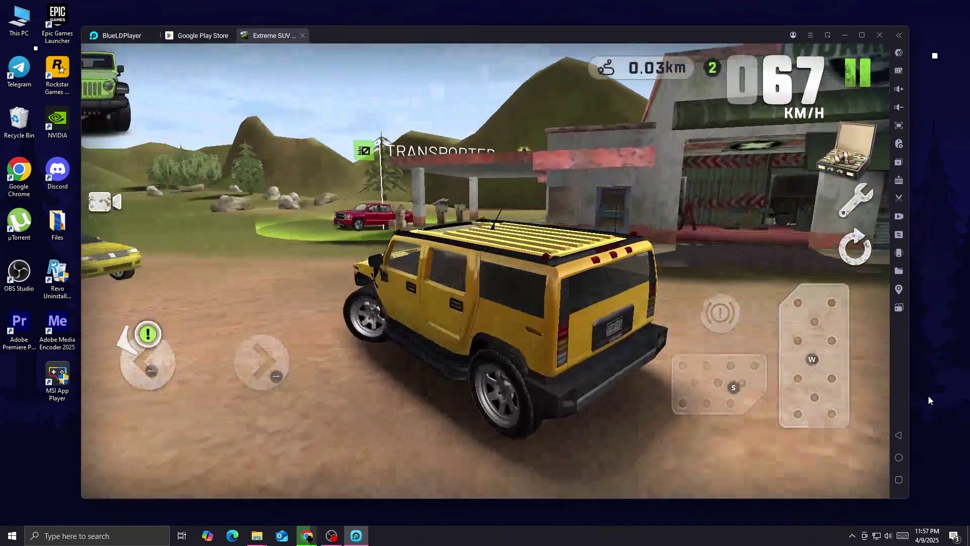
key("w")
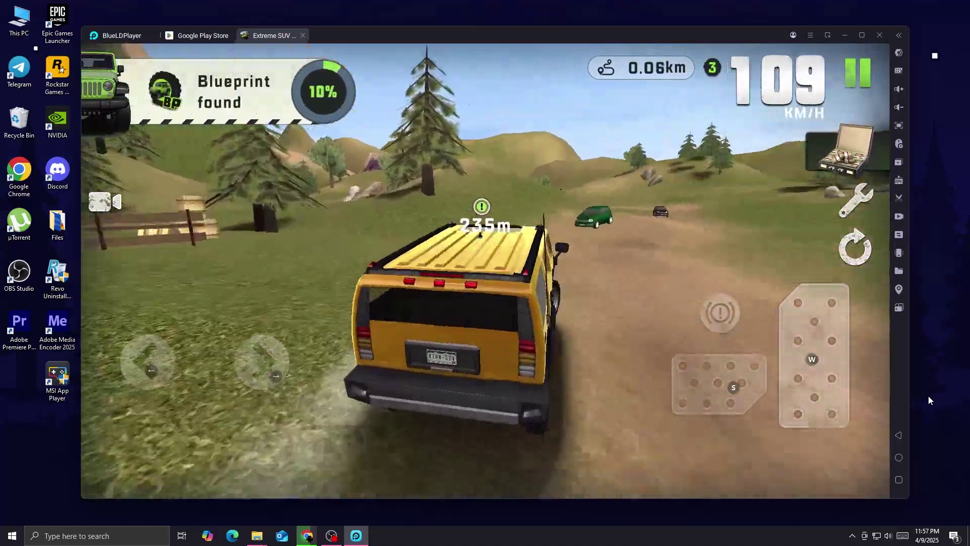
key("w")
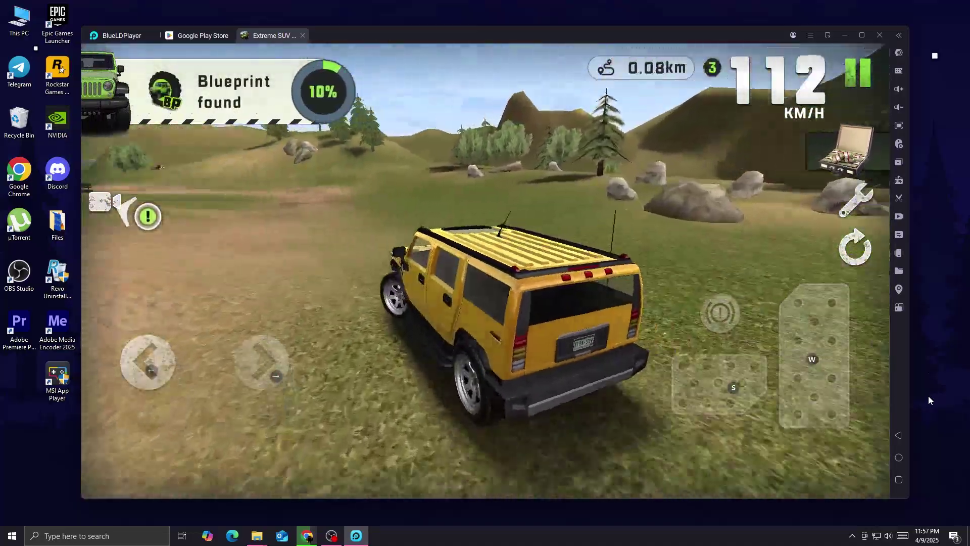
key("w")
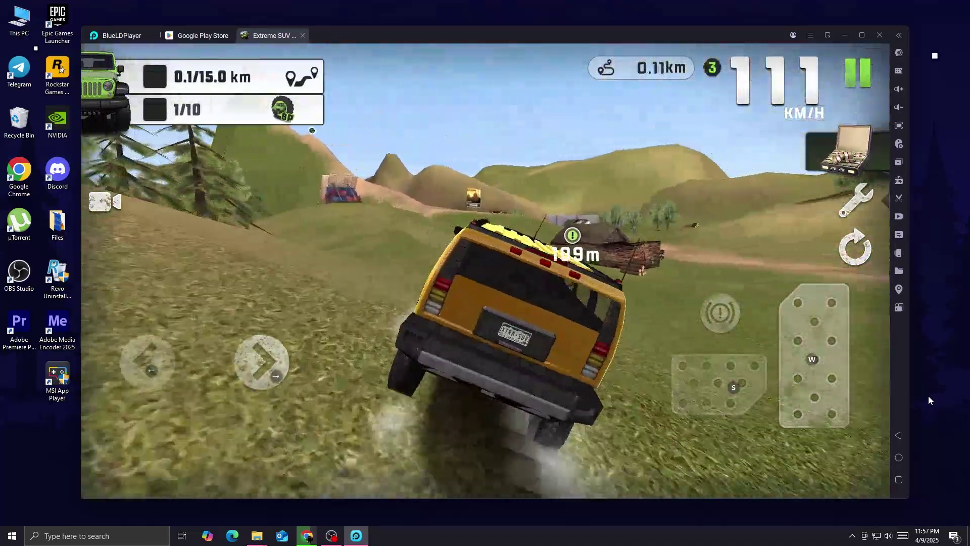
key("w")
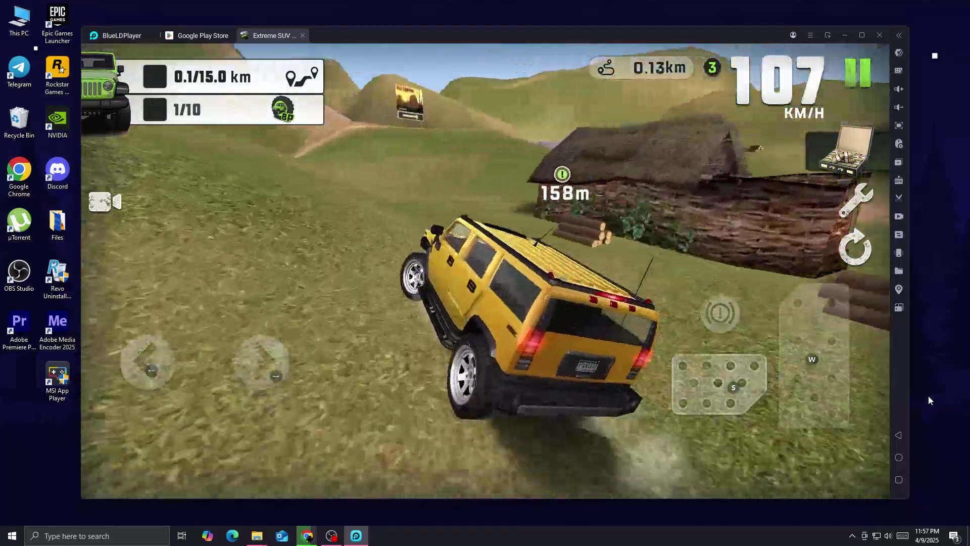
key("w")
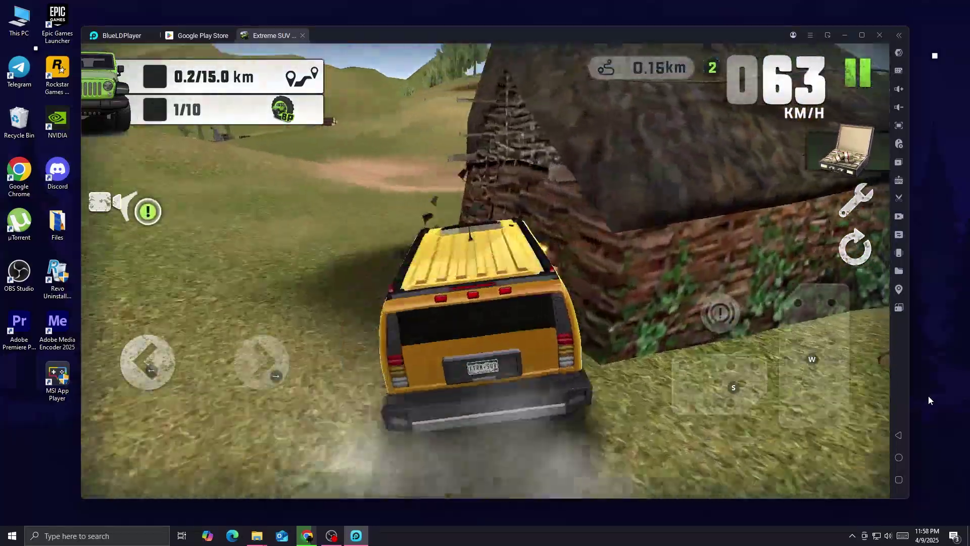
key("w")
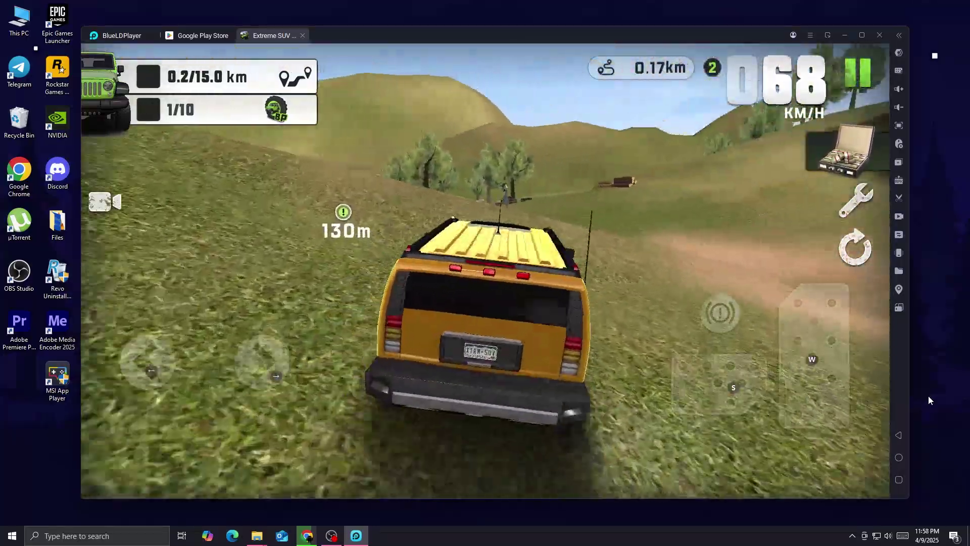
left_click(899, 71)
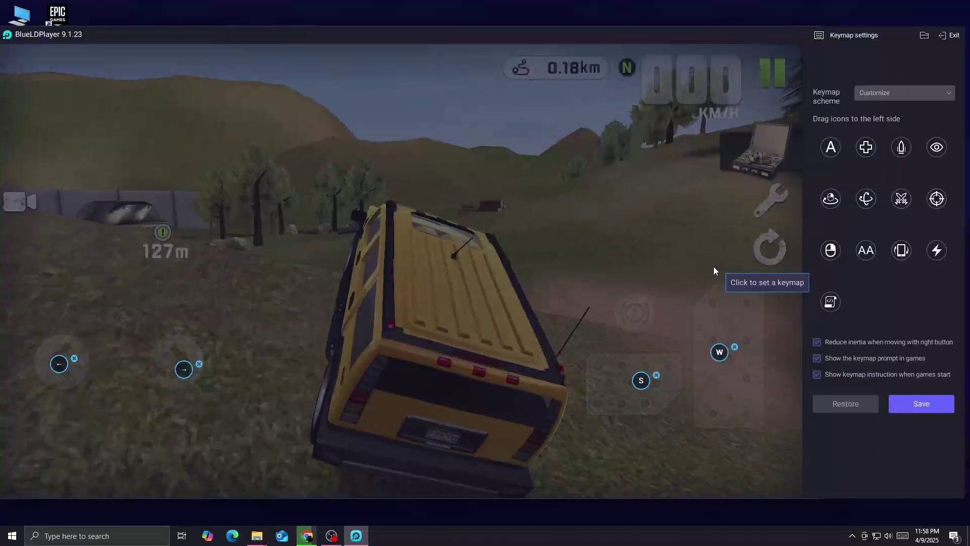
left_click(932, 403)
Step: Drive the SUV through the tunnel, accelerating with W and braking with S
key("w")
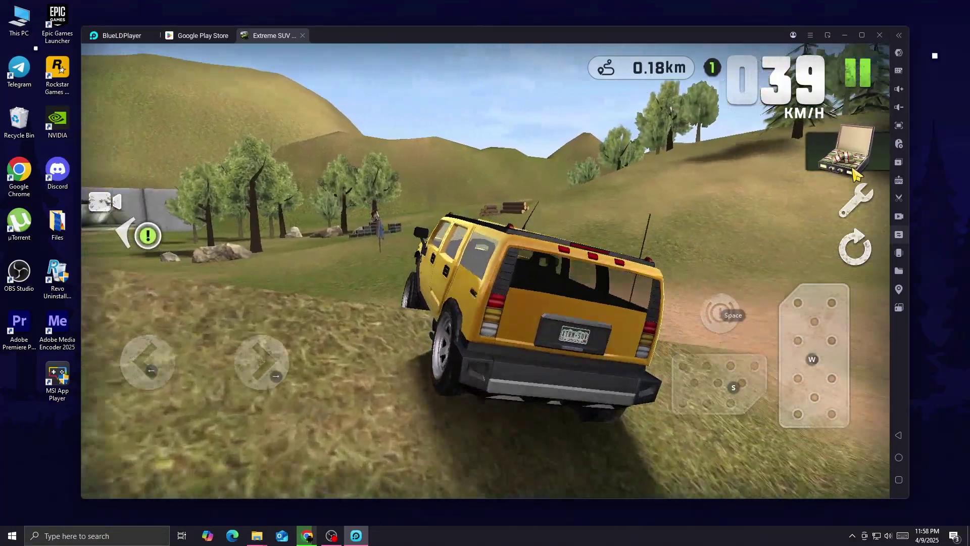
key("s")
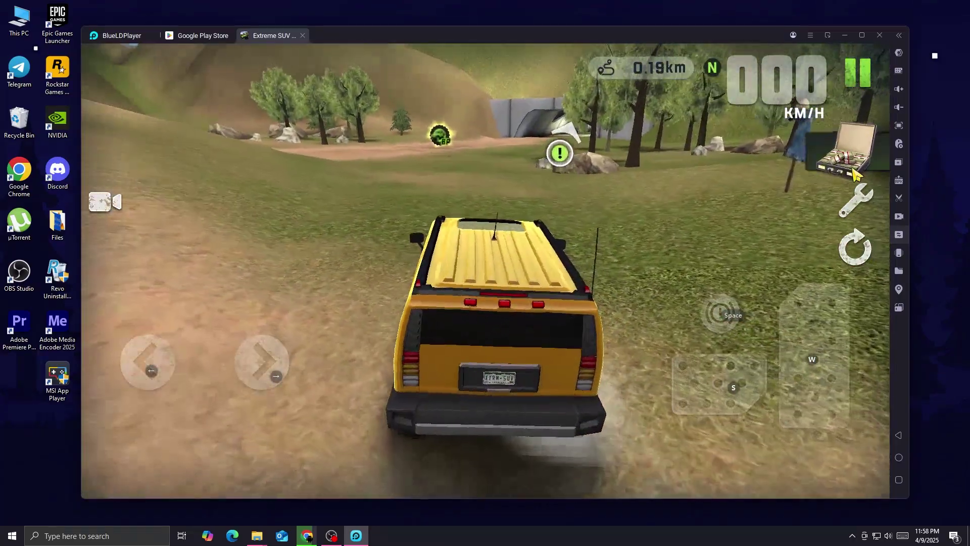
key("w")
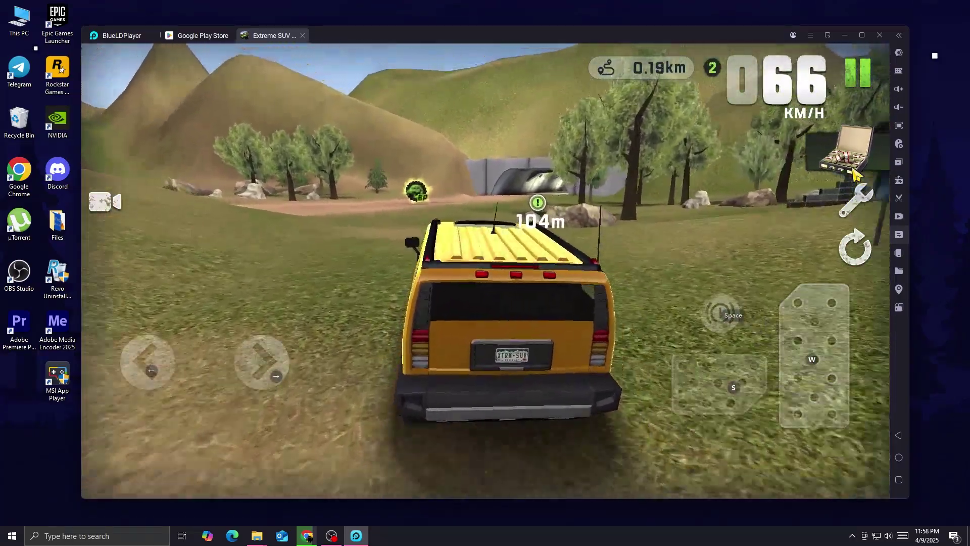
key("s")
key("w")
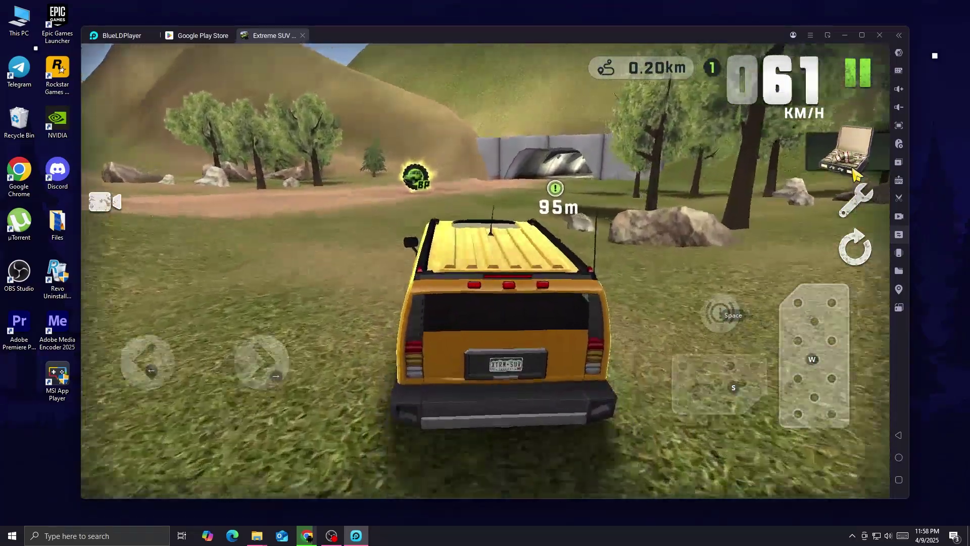
key("w")
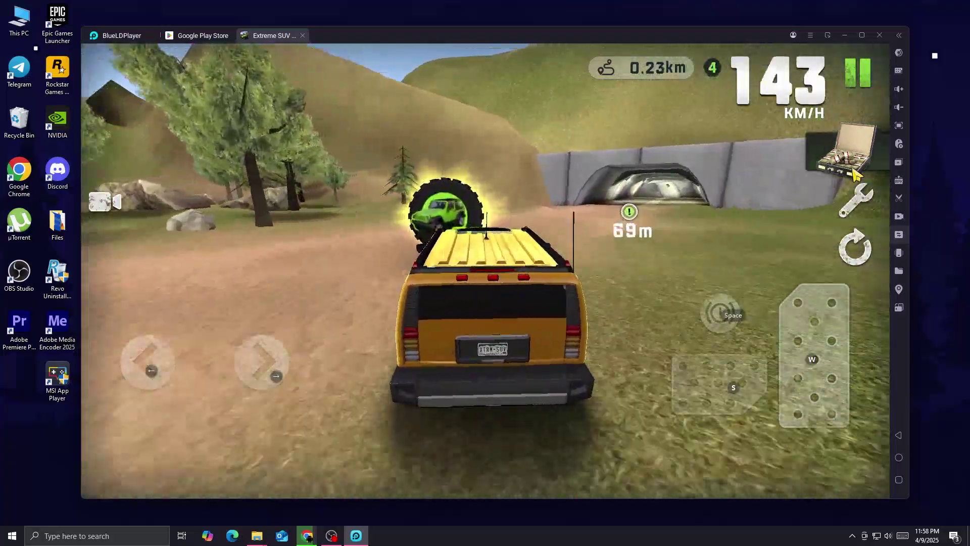
key("w")
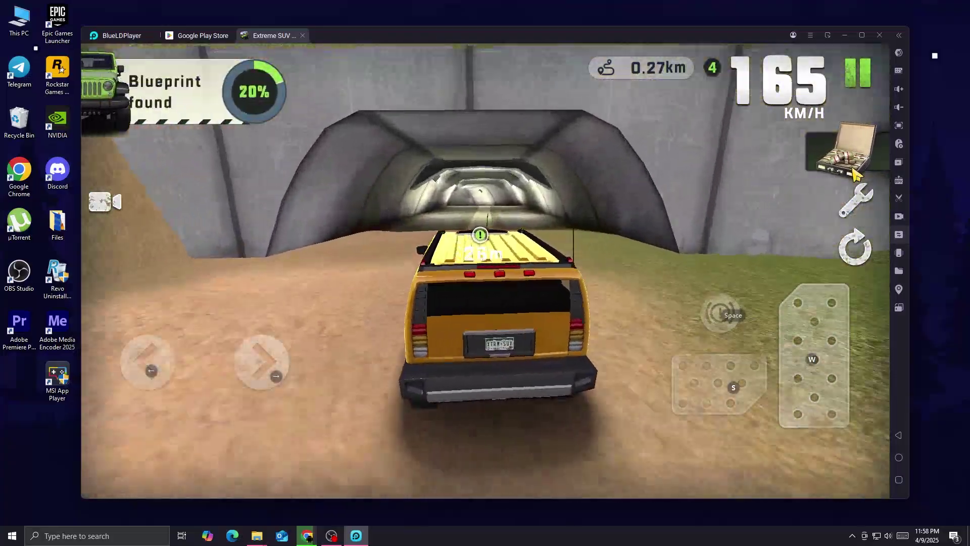
key("s")
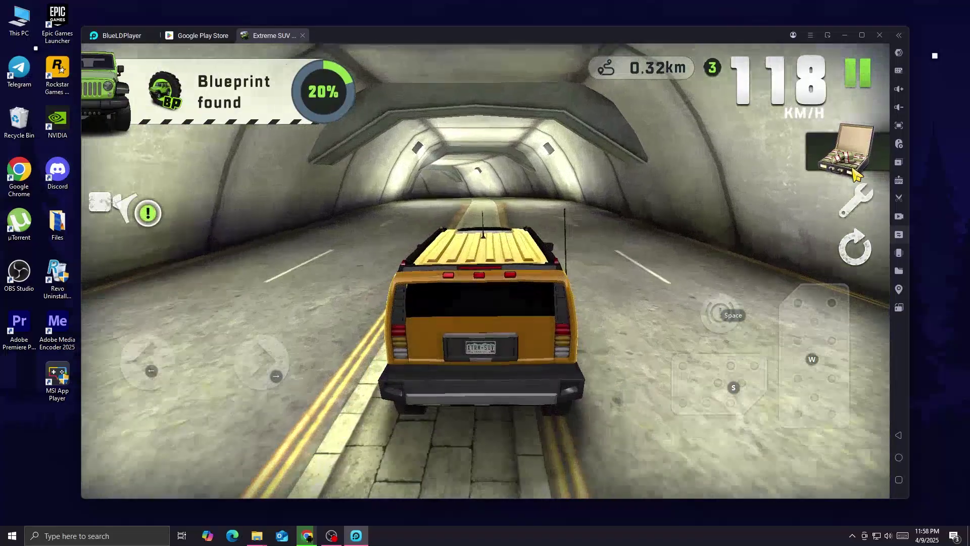
key("a")
key("s")
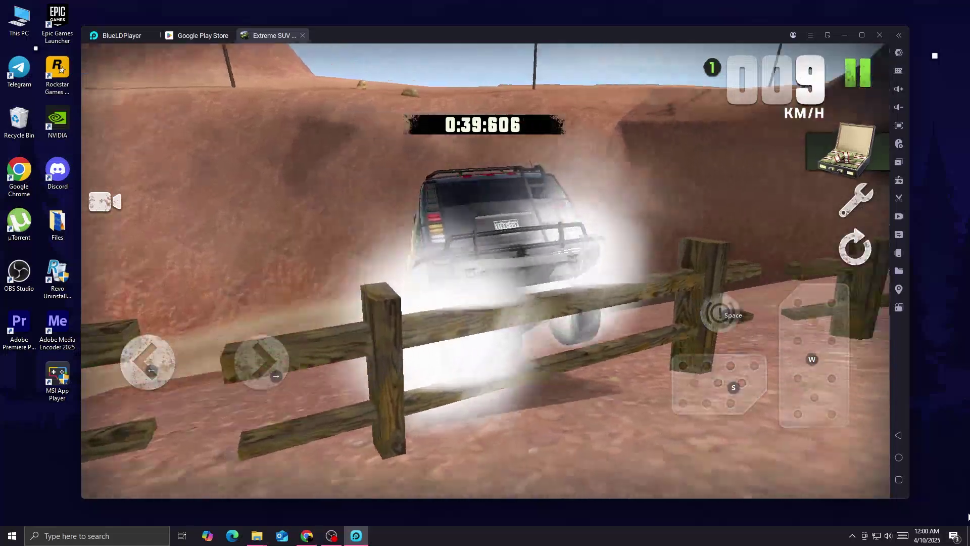
Step: Speed along the desert track past the fence and chevron signs with W
key("w")
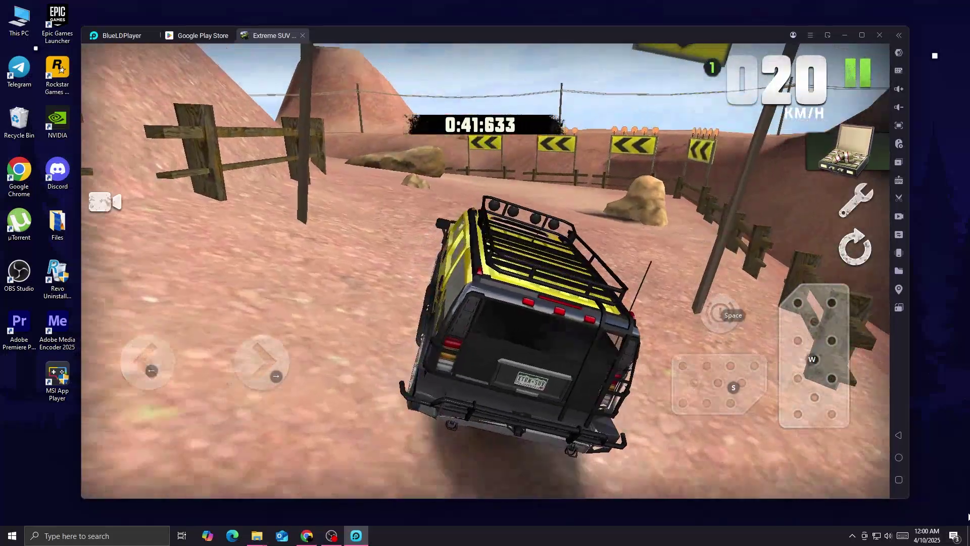
key("w")
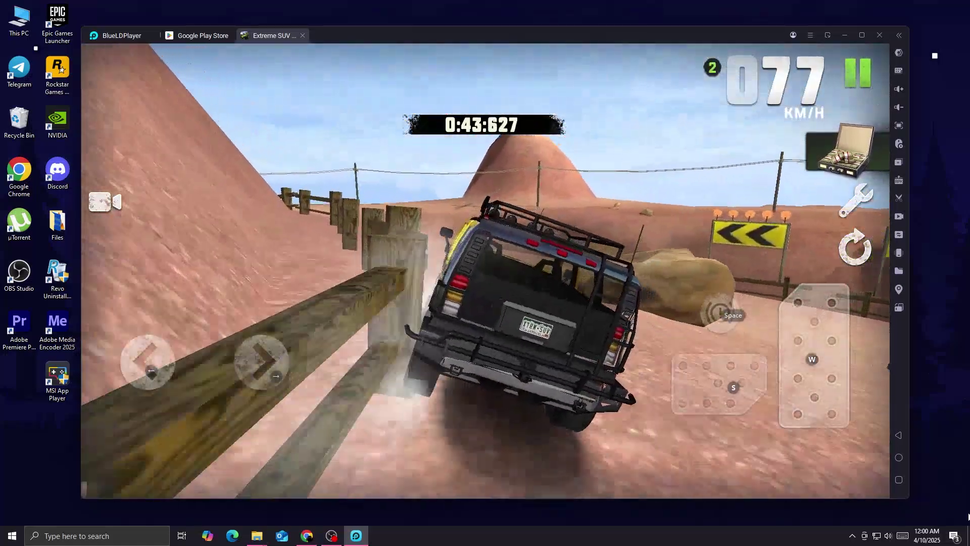
key("w")
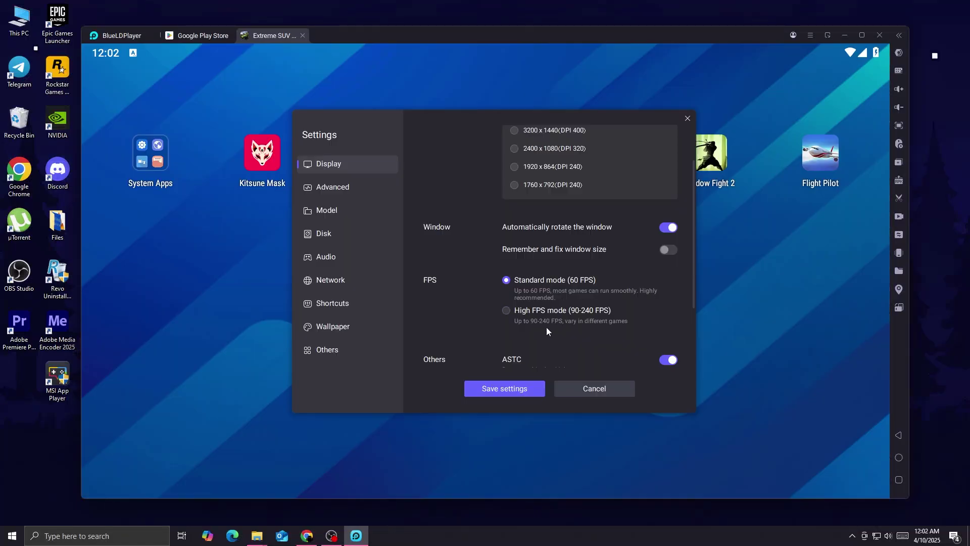
scroll(541, 326, "down", 3)
Step: Review the Advanced page (8192M RAM, CPU cores), then the Model and Audio pages
left_click(333, 187)
left_click(561, 196)
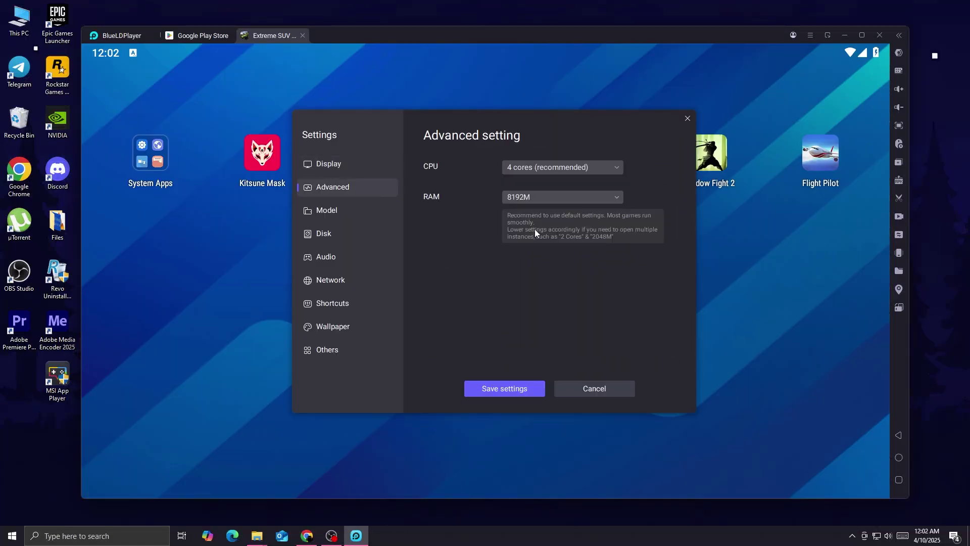
left_click(600, 177)
left_click(326, 210)
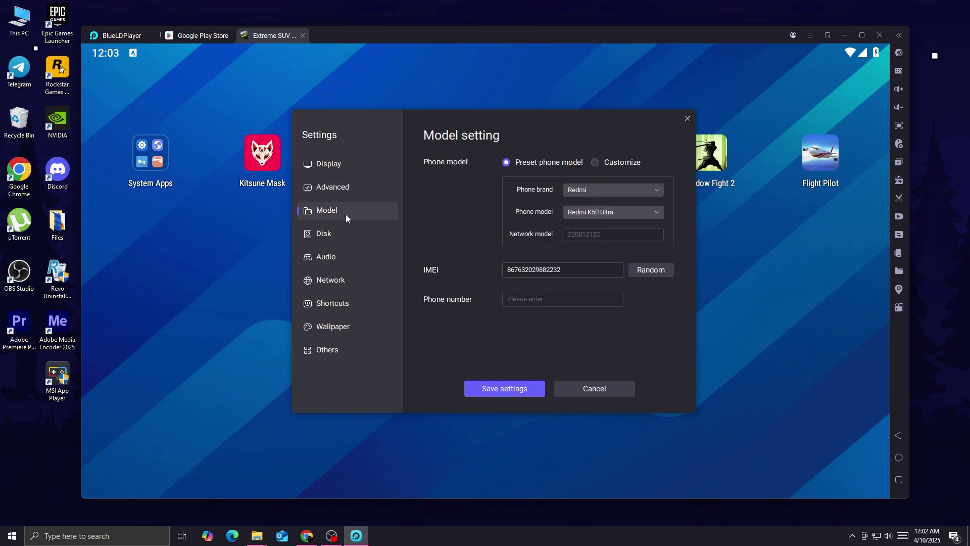
left_click(326, 257)
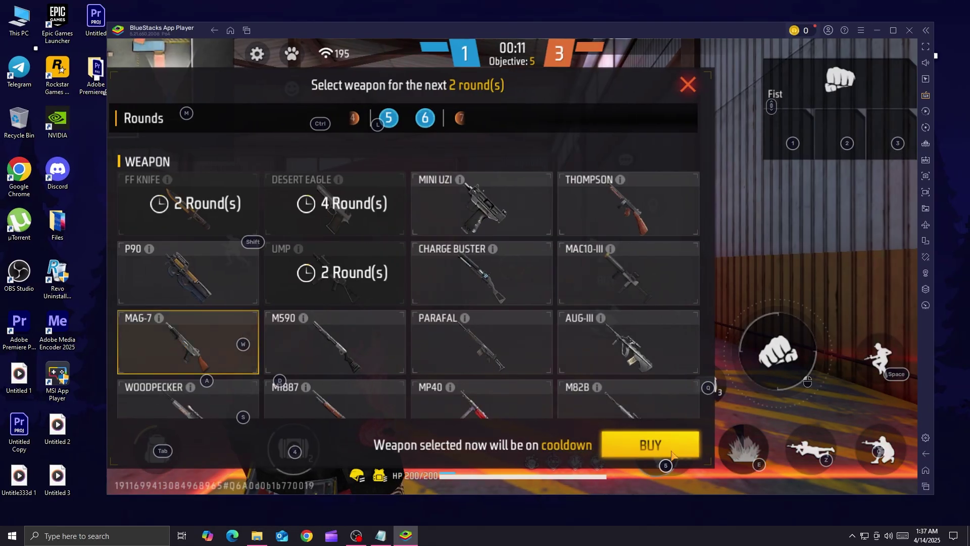
Step: Buy the MAG-7, return to battle, and advance toward the container firing at the enemy
left_click(672, 455)
left_click(687, 85)
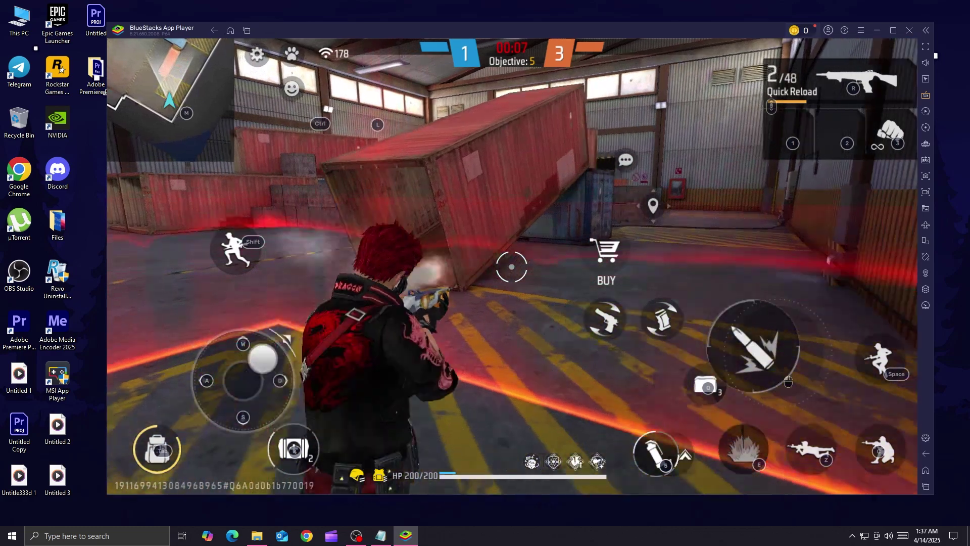
key("w")
key("e")
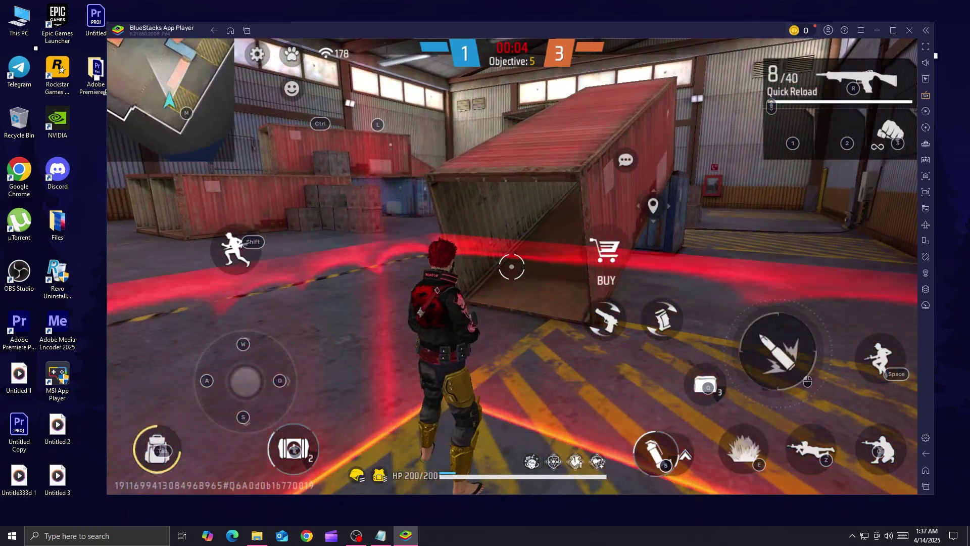
key("3")
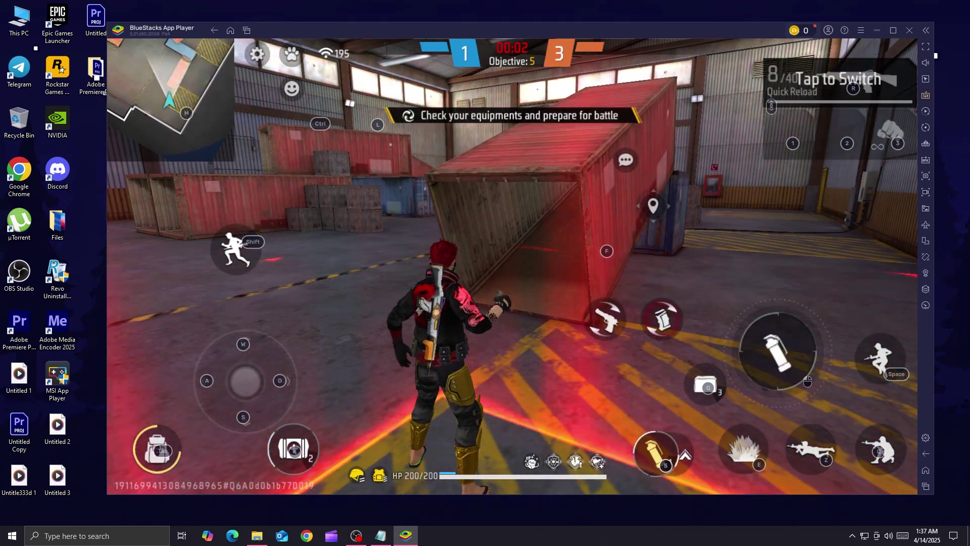
key("1")
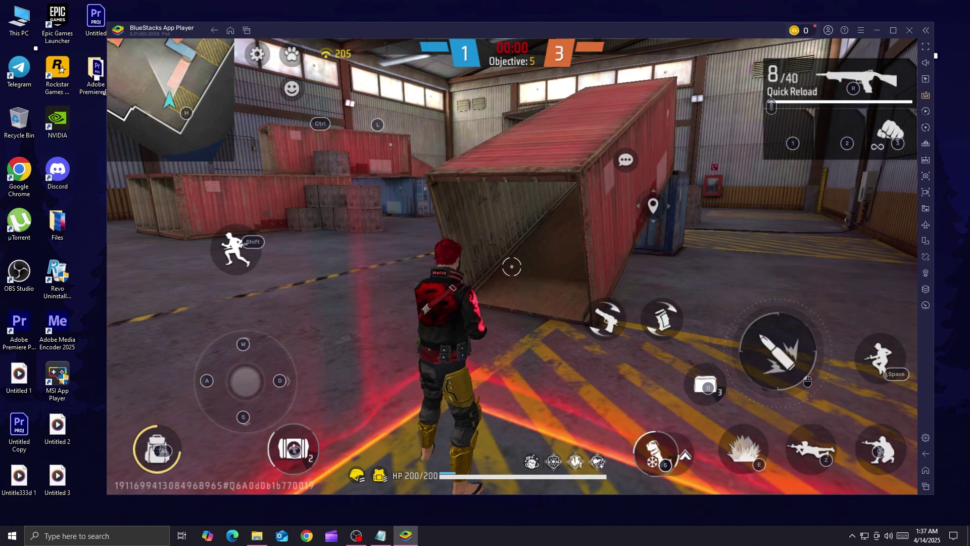
key("w")
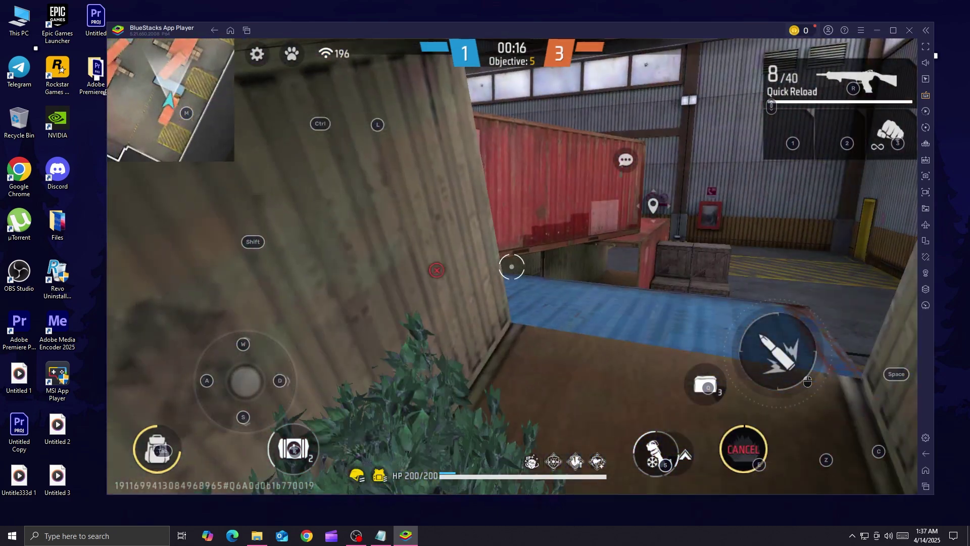
key("w")
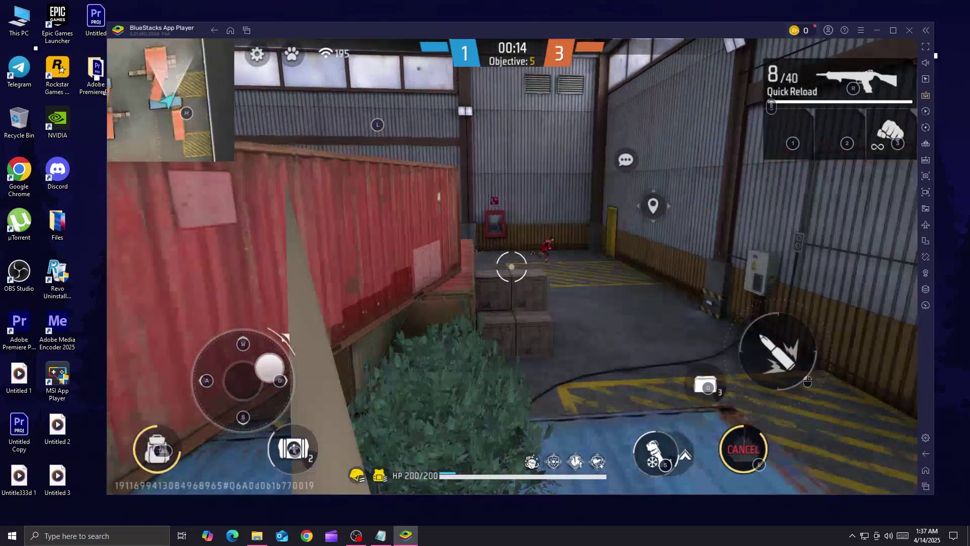
left_click_drag(512, 266, 511, 265)
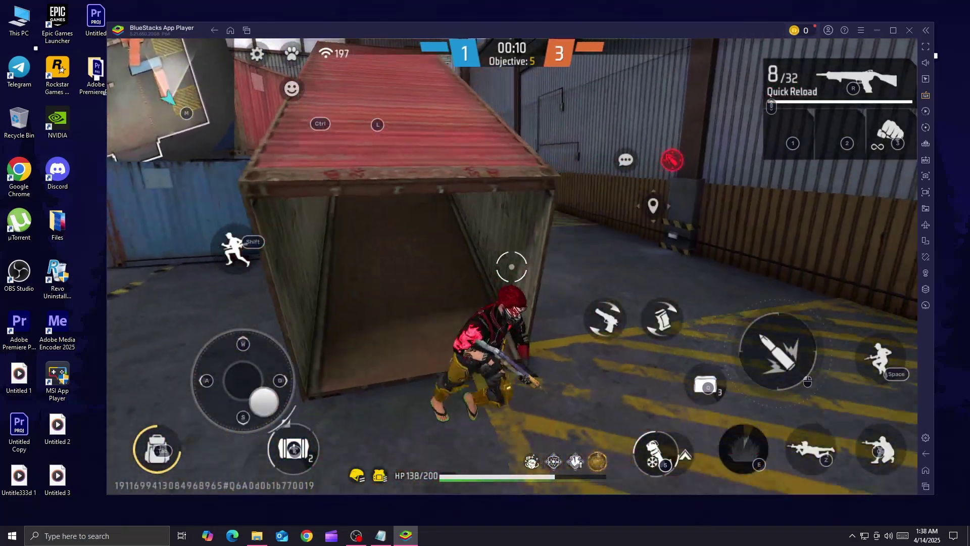
Step: After respawning, fight around the container with WASD, reload, and heal with a medkit
key("w")
left_click_drag(512, 266, 512, 266)
key("w")
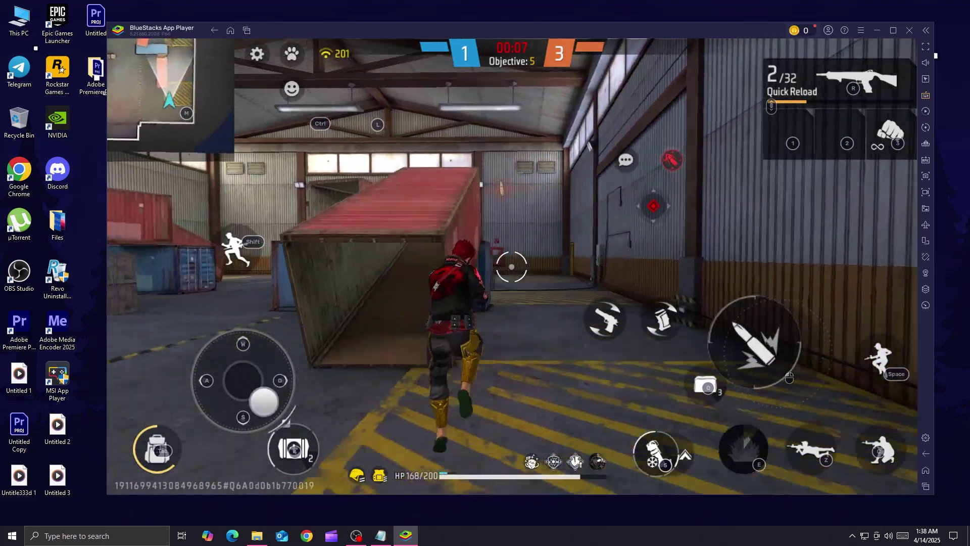
key("w")
key("2")
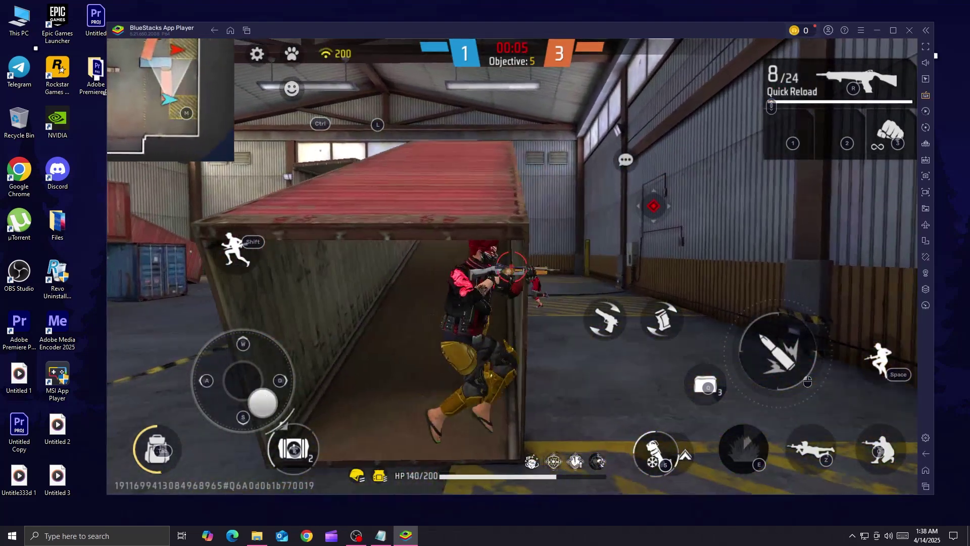
key("w")
left_click_drag(511, 265, 512, 266)
key("d")
key("w")
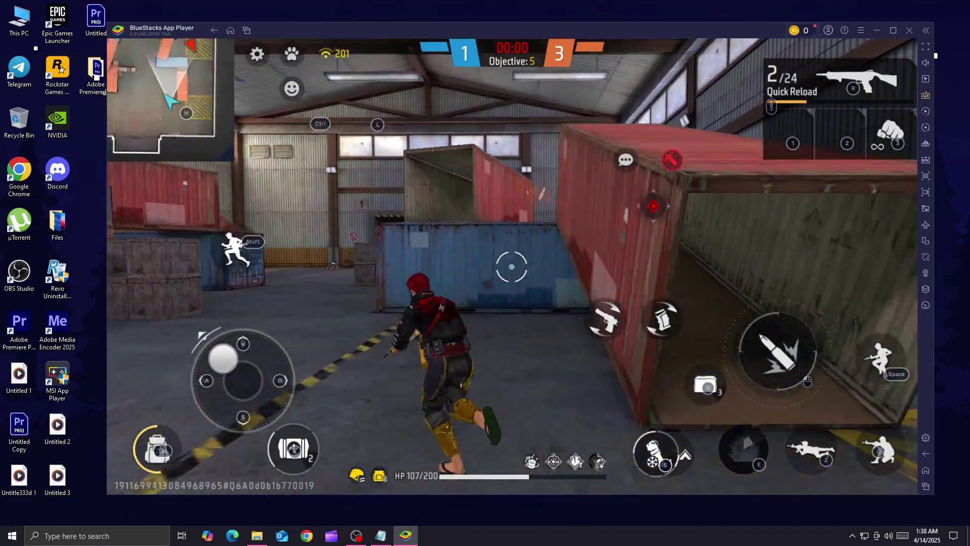
key("a")
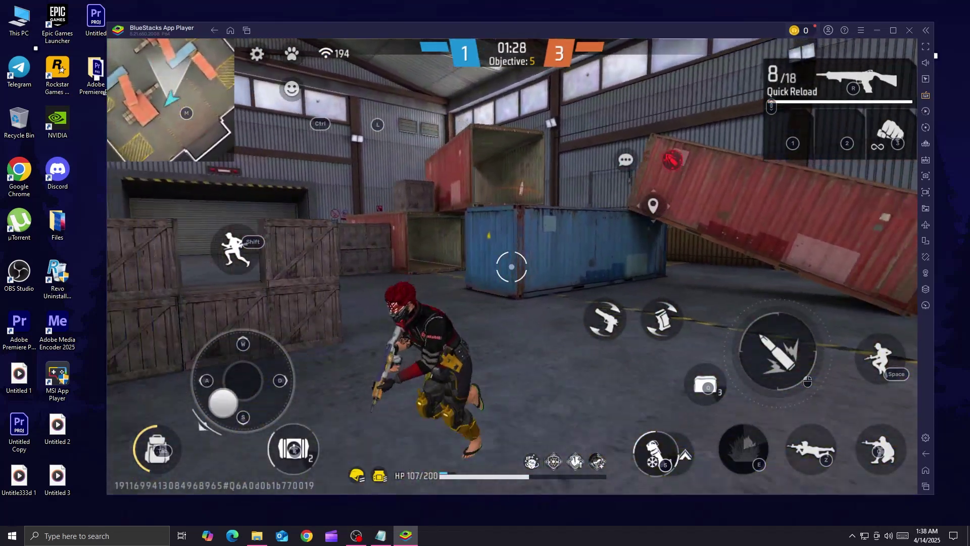
key("s")
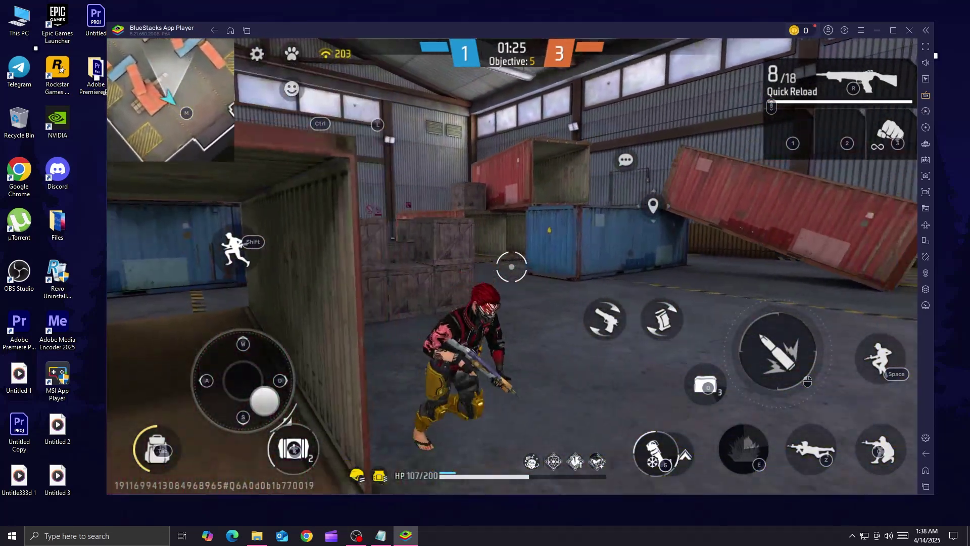
key("2")
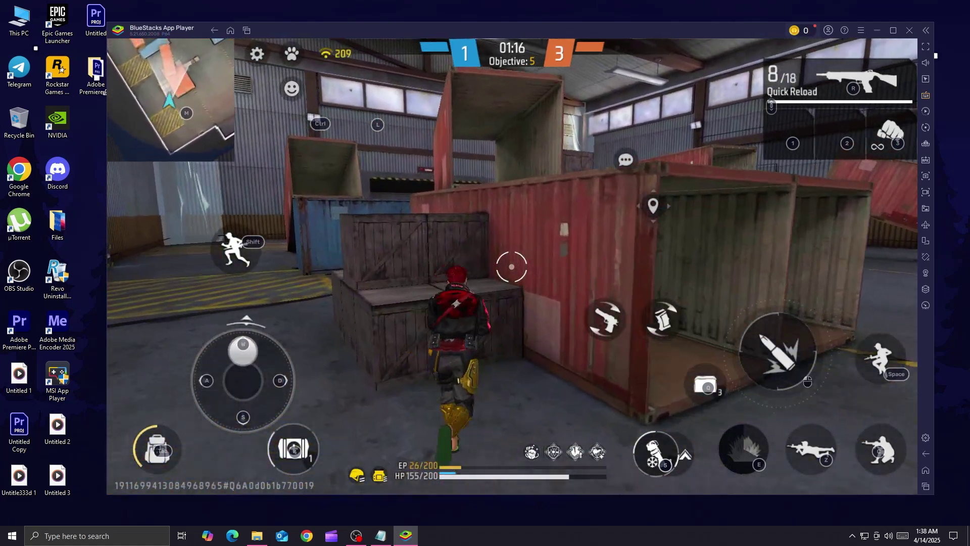
Step: Climb the crates onto the red container and run along its roof
key("w")
key("space")
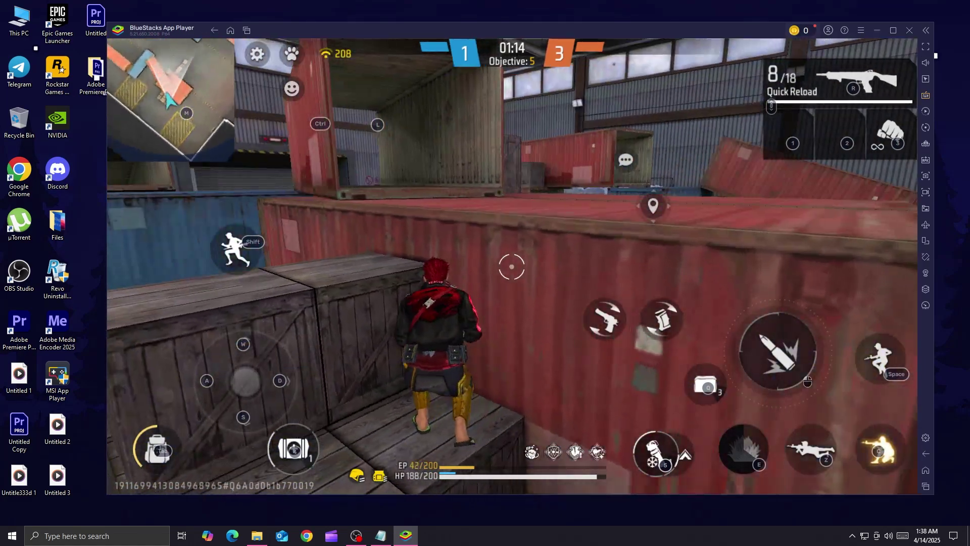
key("w")
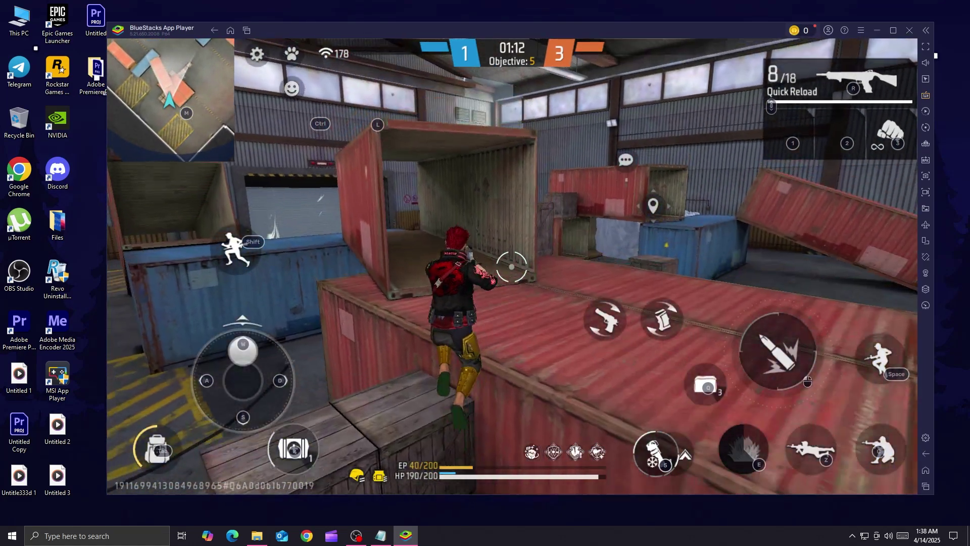
key("w")
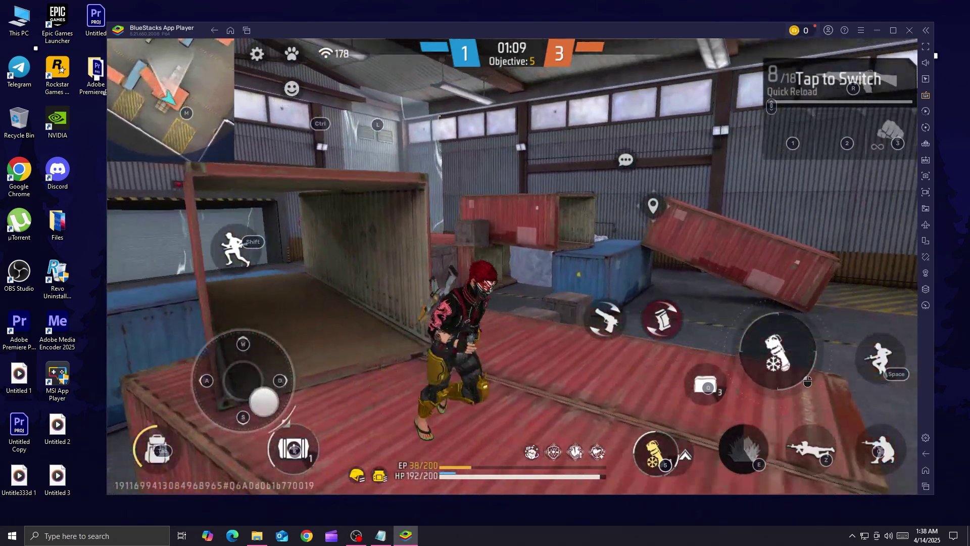
key("w")
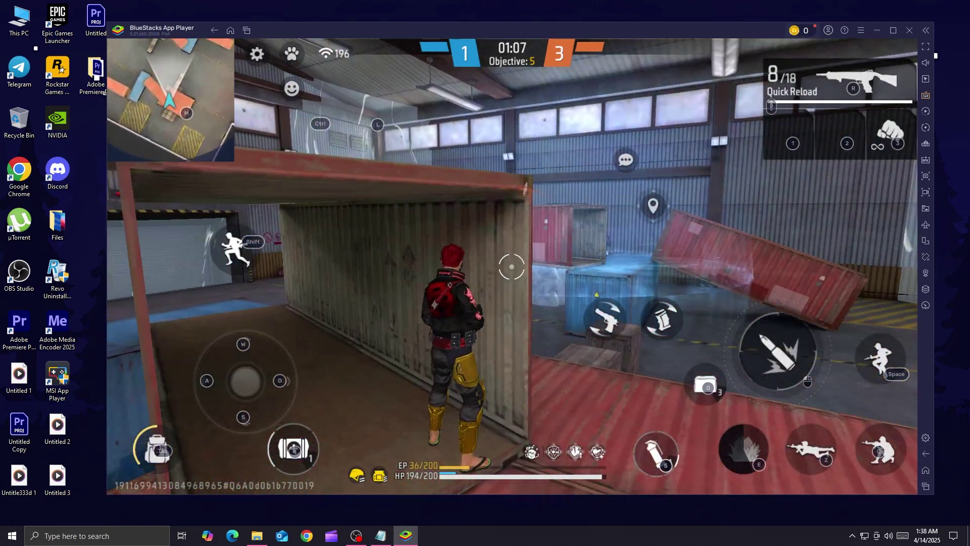
key("d")
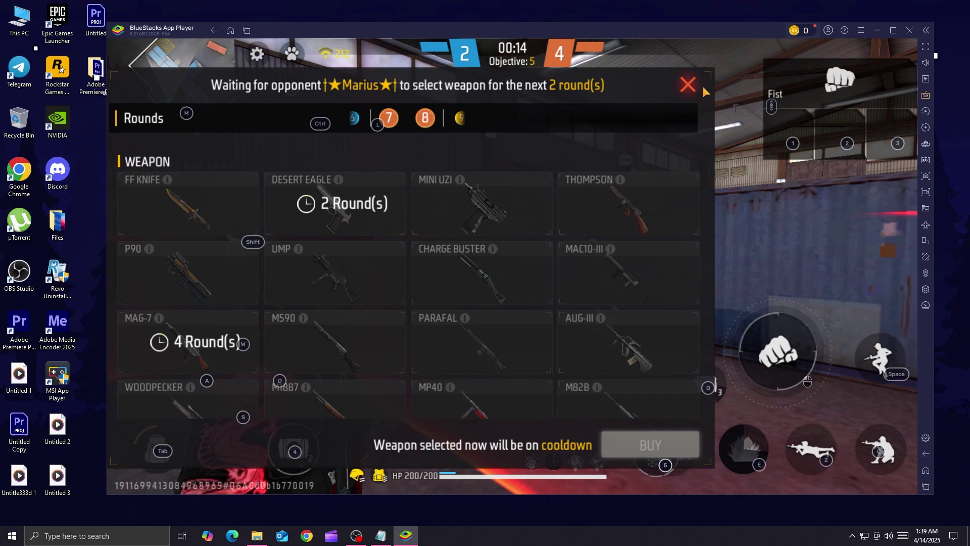
Step: Resume play and move forward-left through the warehouse, climbing over the crates
left_click(689, 85)
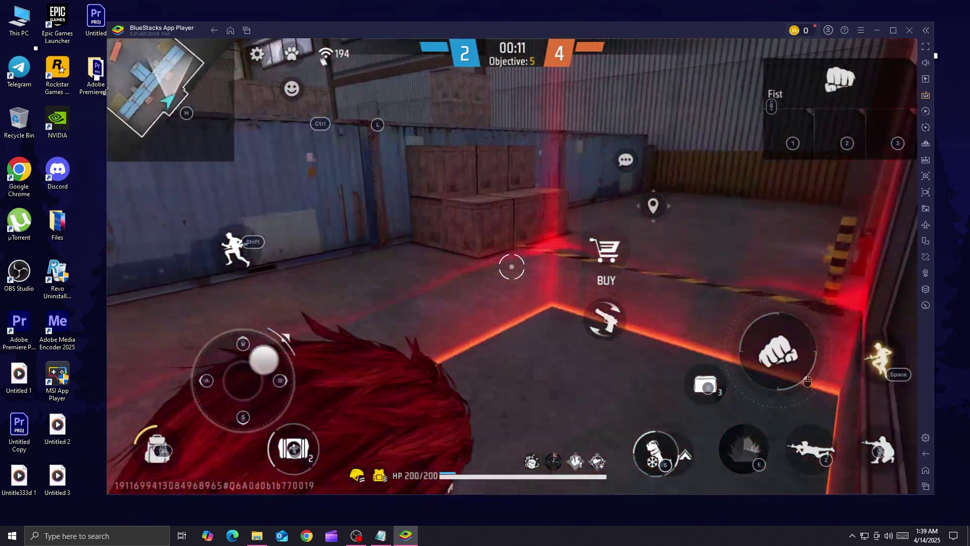
key("w")
key("w")
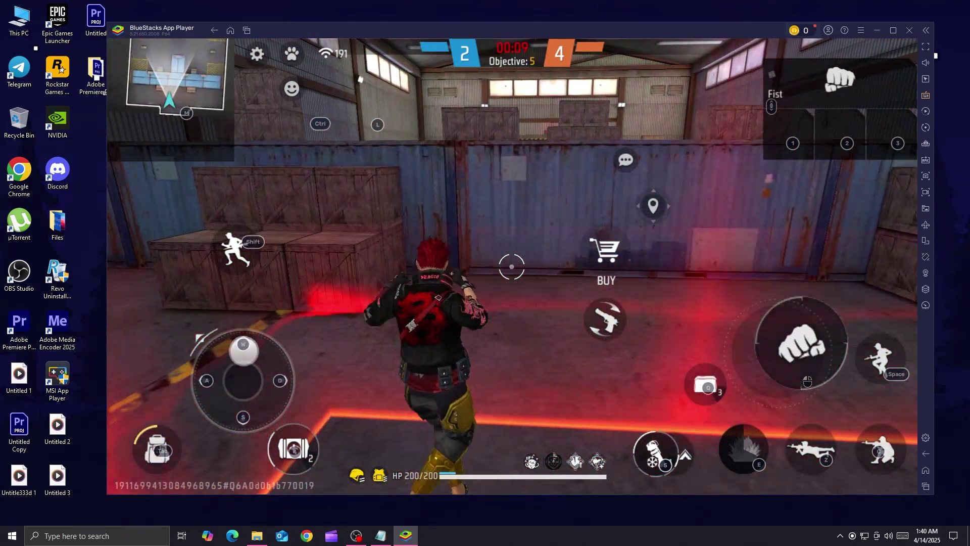
key("w")
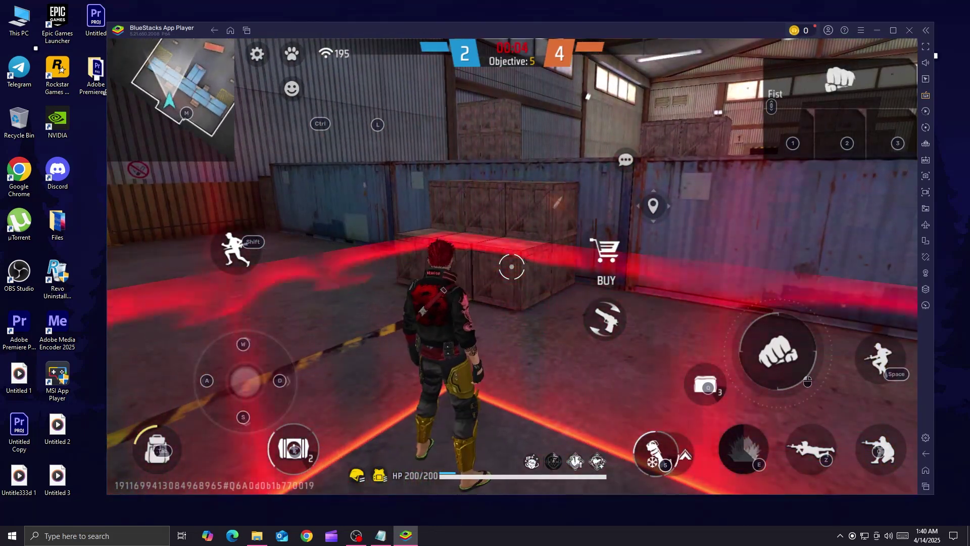
key("w")
key("d")
key("w")
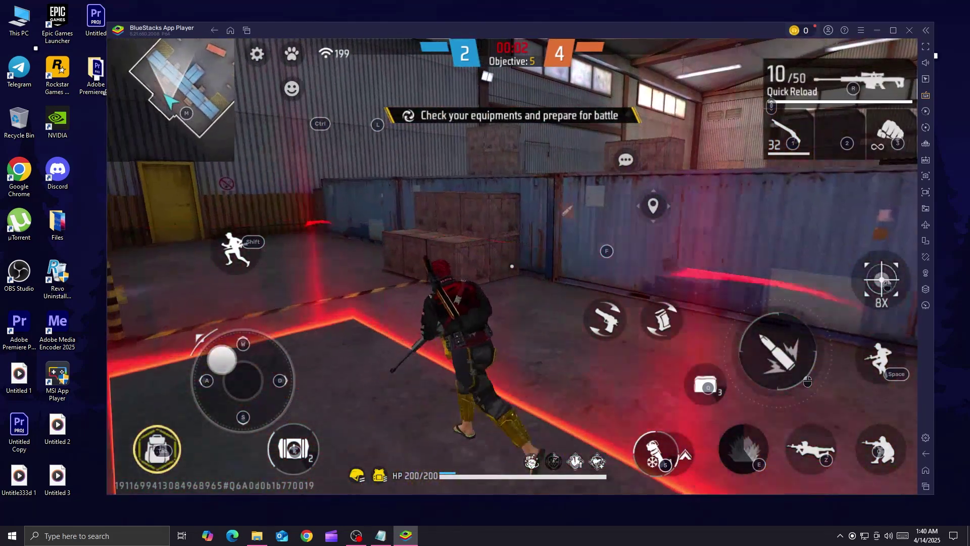
key("a")
key("w")
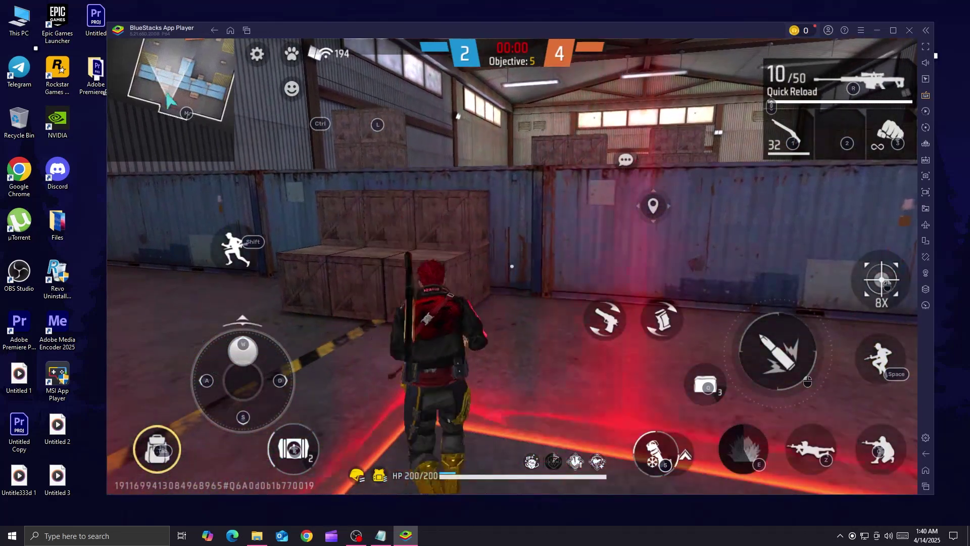
key("w")
key("space")
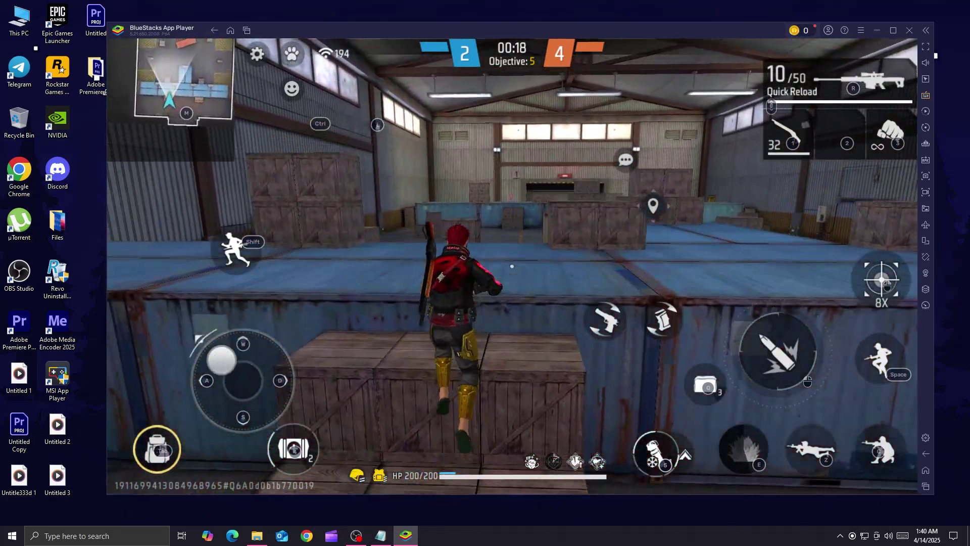
key("a")
key("a")
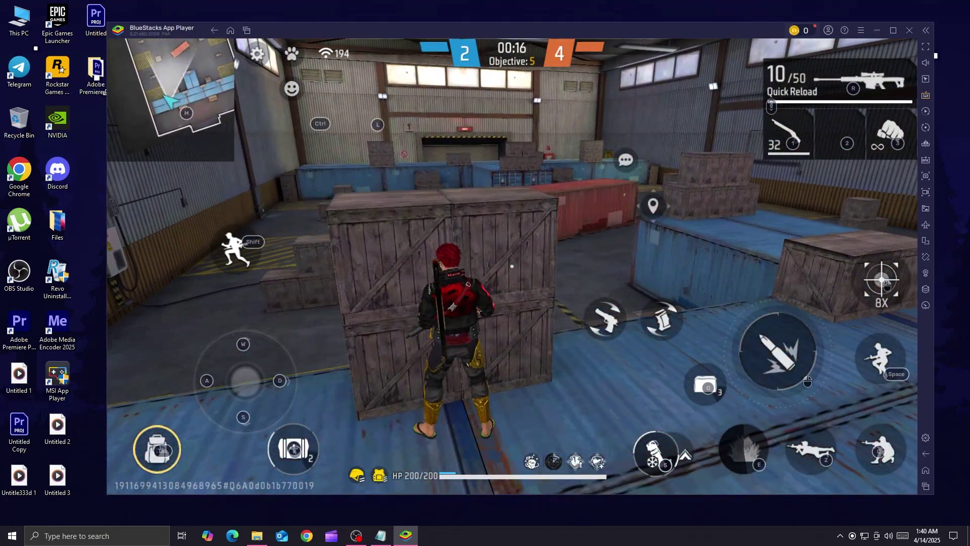
Step: Throw a gloo wall and fire the 8X-scoped sniper rifle at an enemy
left_click_drag(530, 266, 500, 265)
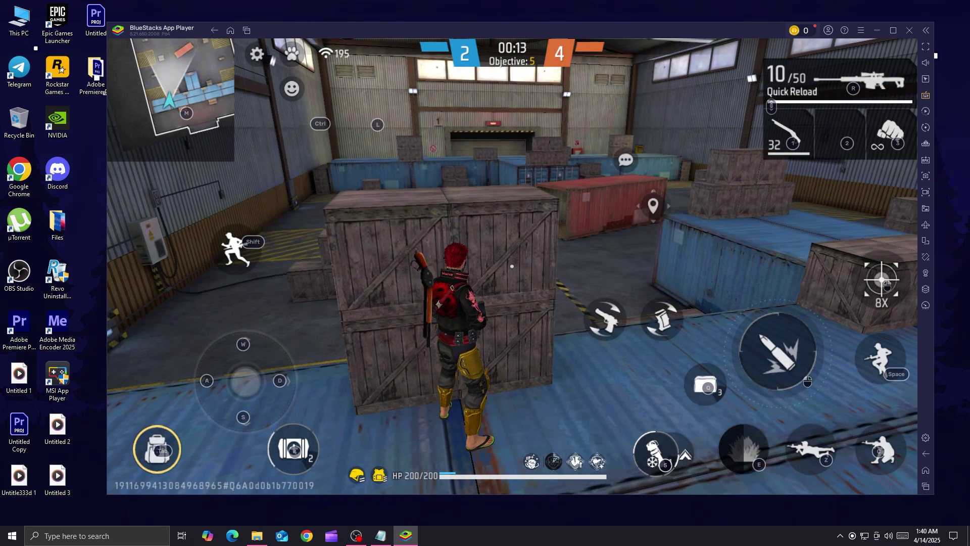
mouse_move(531, 266)
left_mouse_down()
mouse_move(531, 242)
mouse_move(546, 265)
left_mouse_up()
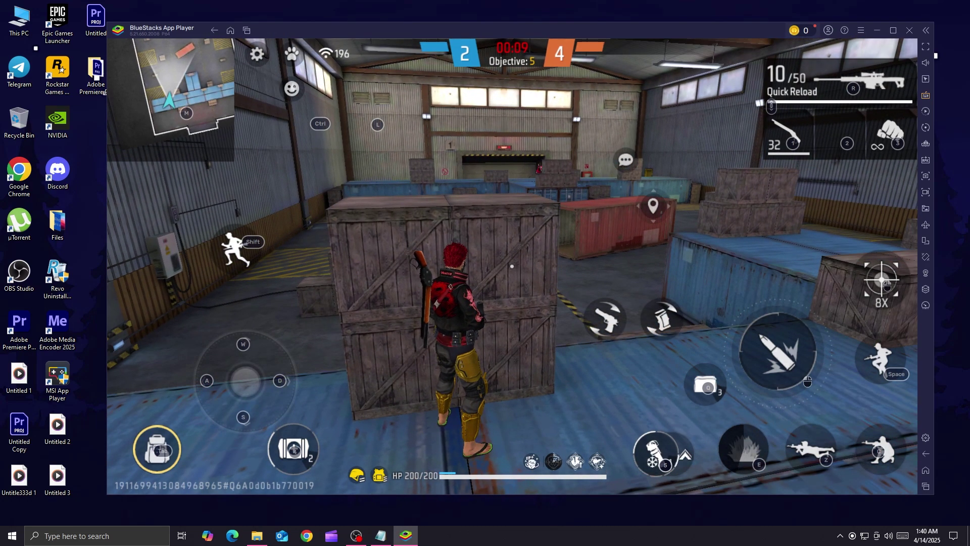
key("3")
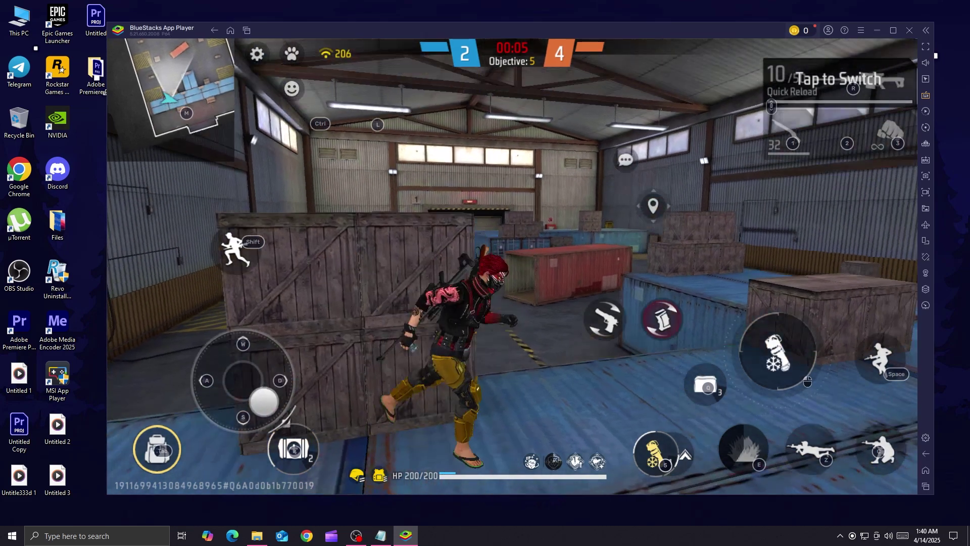
mouse_move(531, 303)
left_mouse_down()
mouse_move(531, 227)
mouse_move(531, 288)
left_mouse_up()
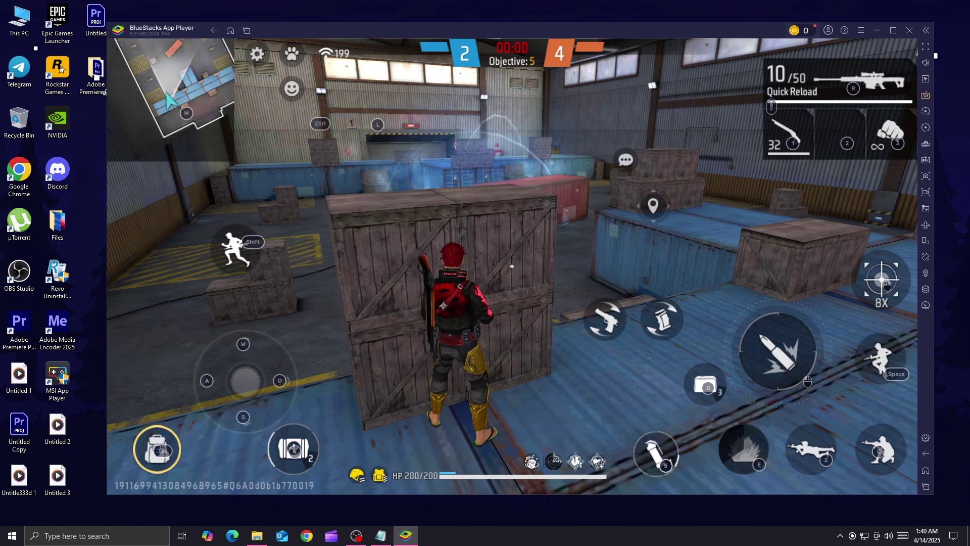
right_click(512, 266)
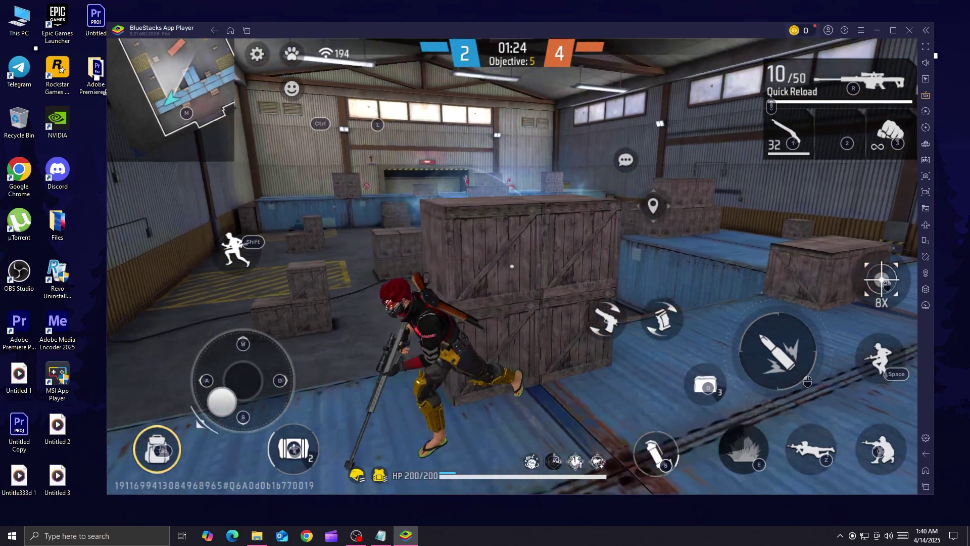
right_click(512, 265)
left_click(512, 266)
right_click(512, 265)
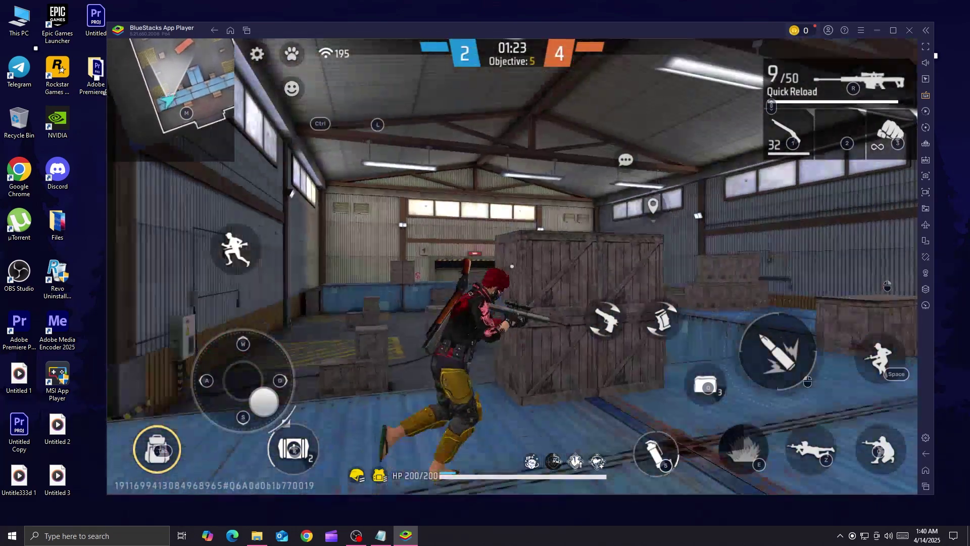
Step: Heal with a medkit, switch to the shotgun and fire at the enemy
key("w")
key("4")
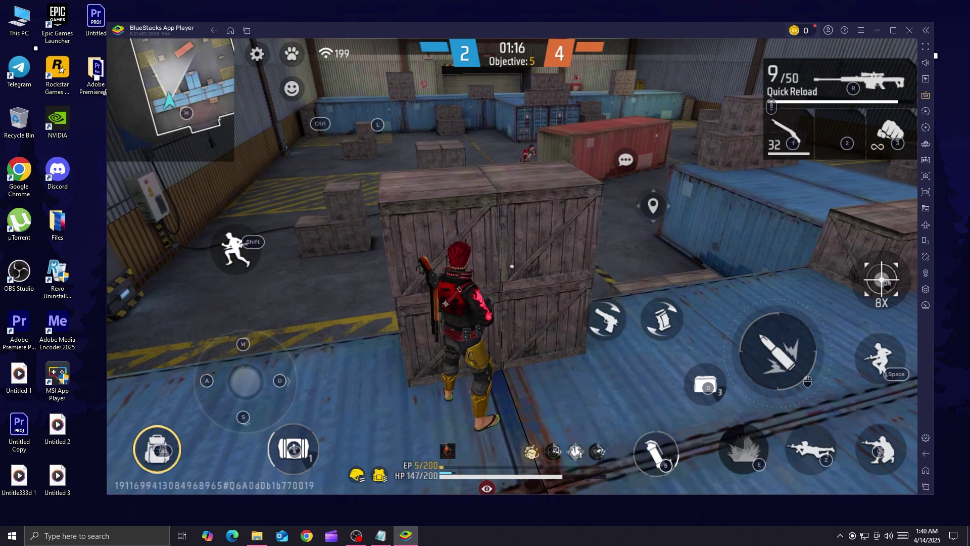
key("2")
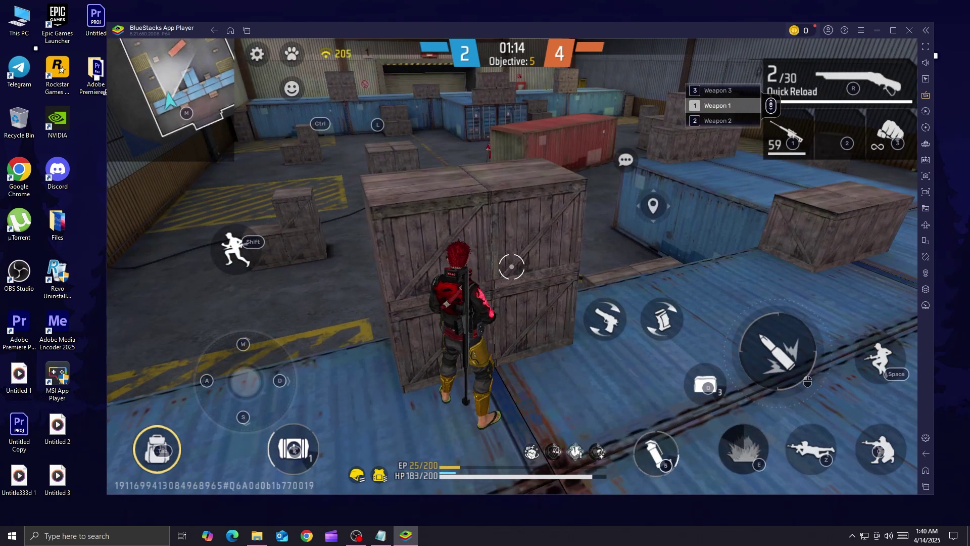
key("s")
left_click(512, 266)
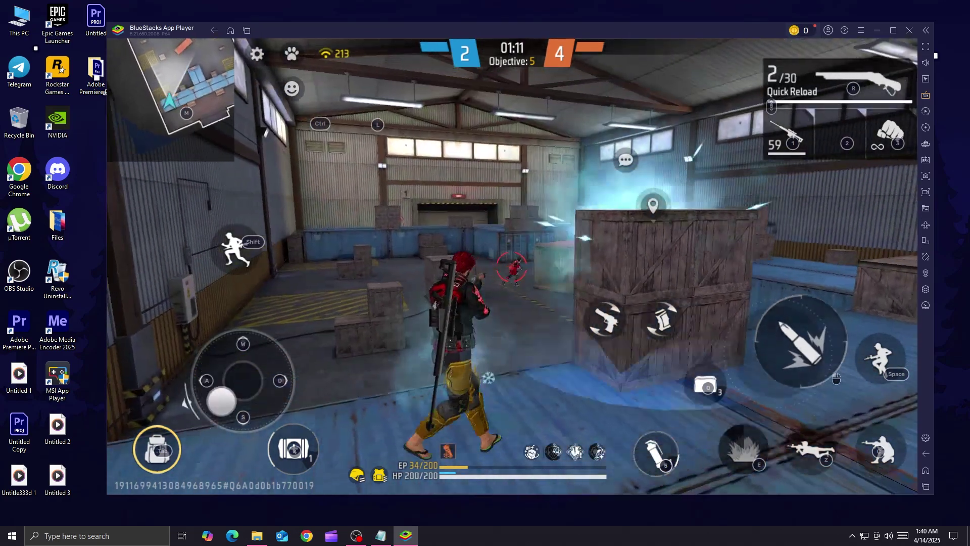
Step: Run onto the blue container and shotgun the enemy by the crate until eliminated
key("w")
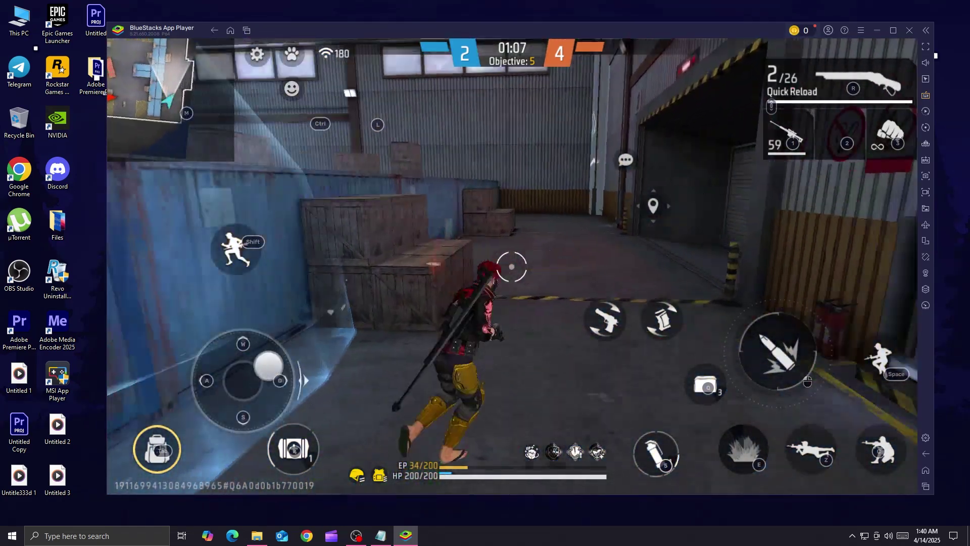
key("w")
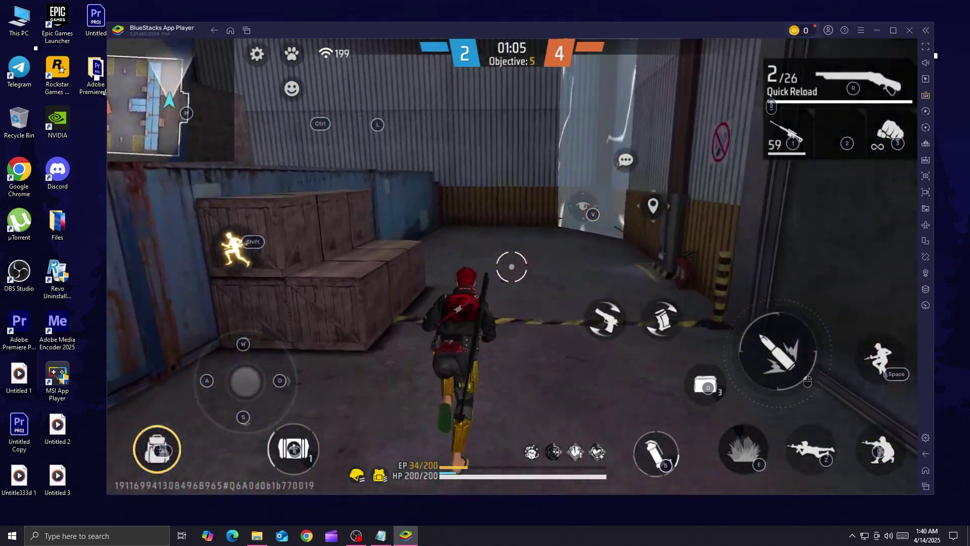
key("w")
key("d")
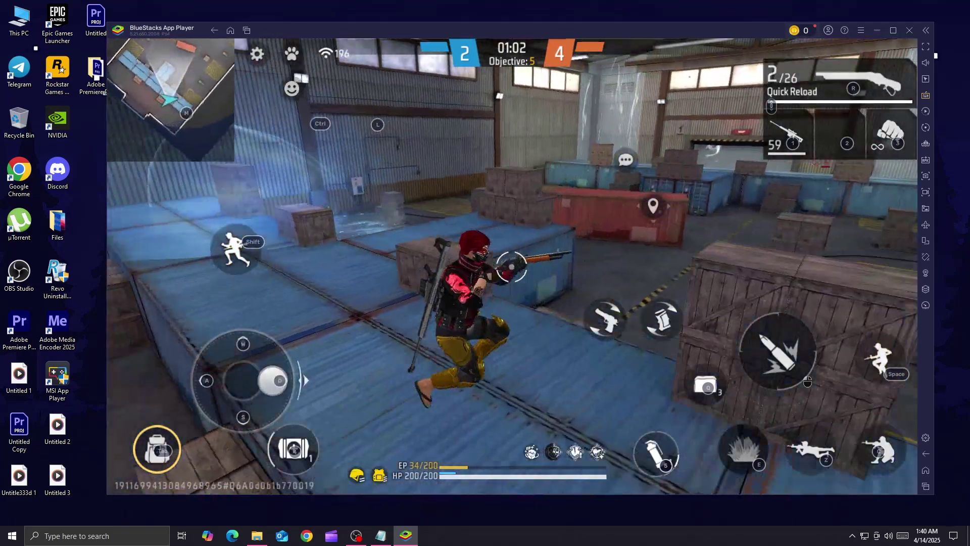
key("w")
key("d")
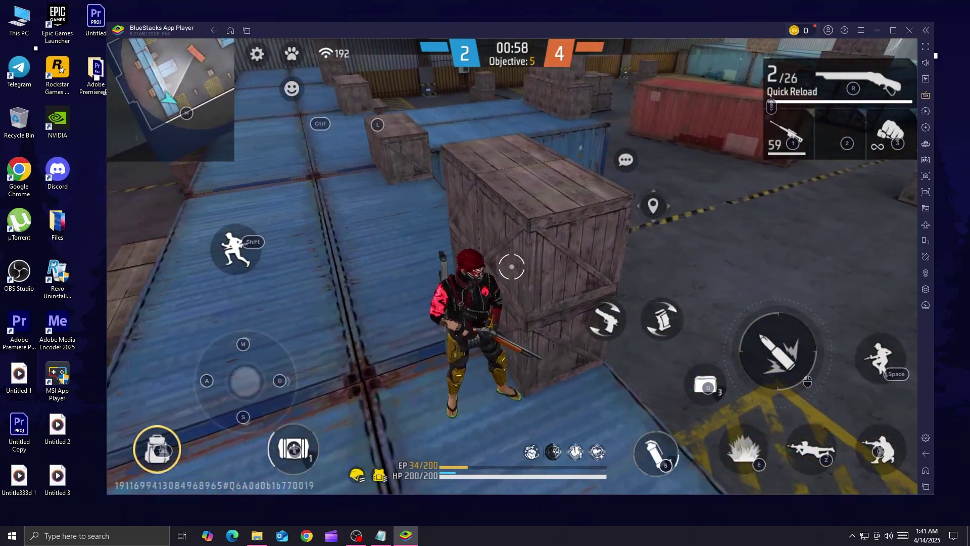
key("w")
left_click(776, 350)
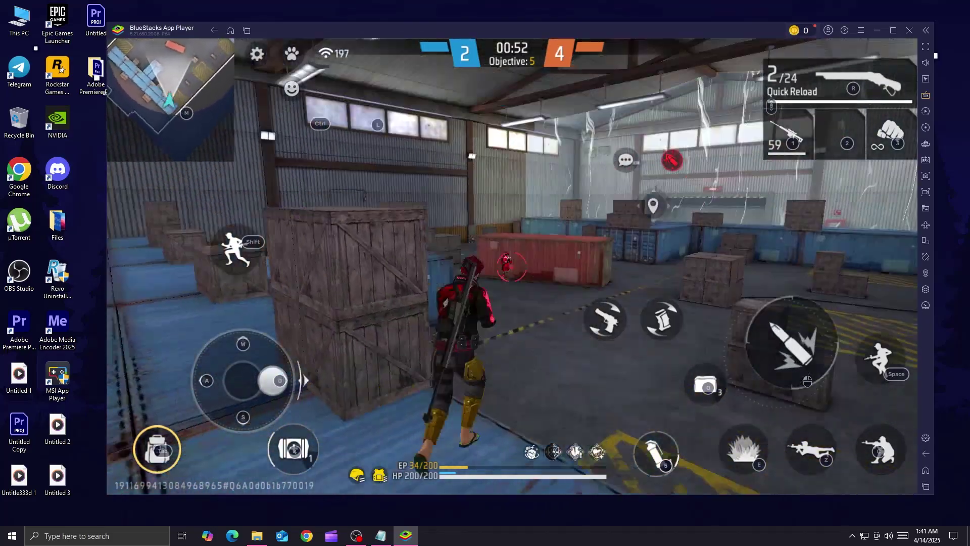
left_click(776, 350)
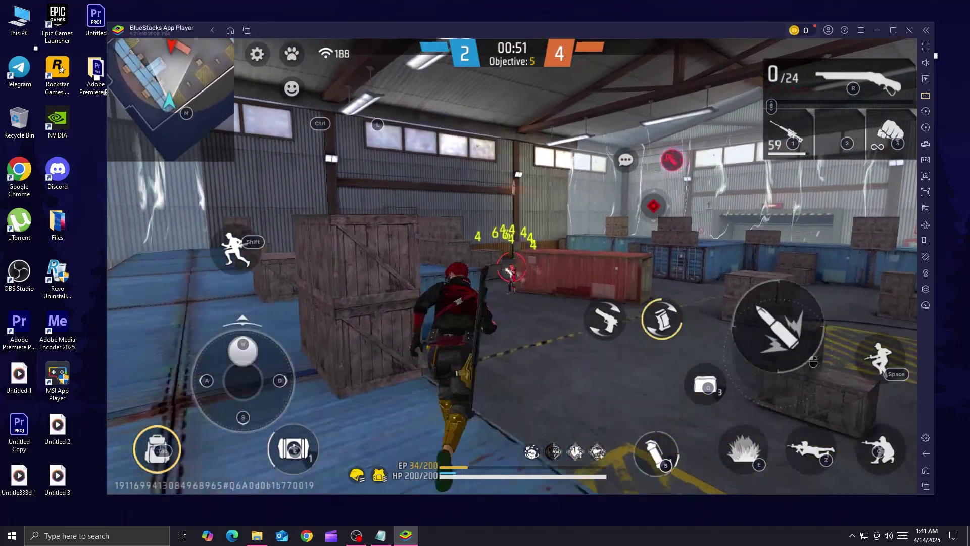
key("a")
left_click(776, 350)
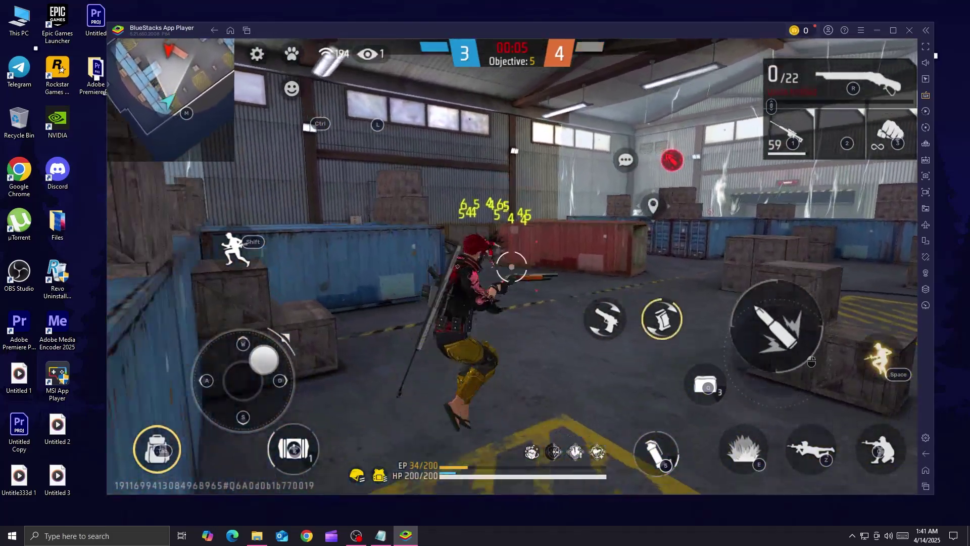
key("w")
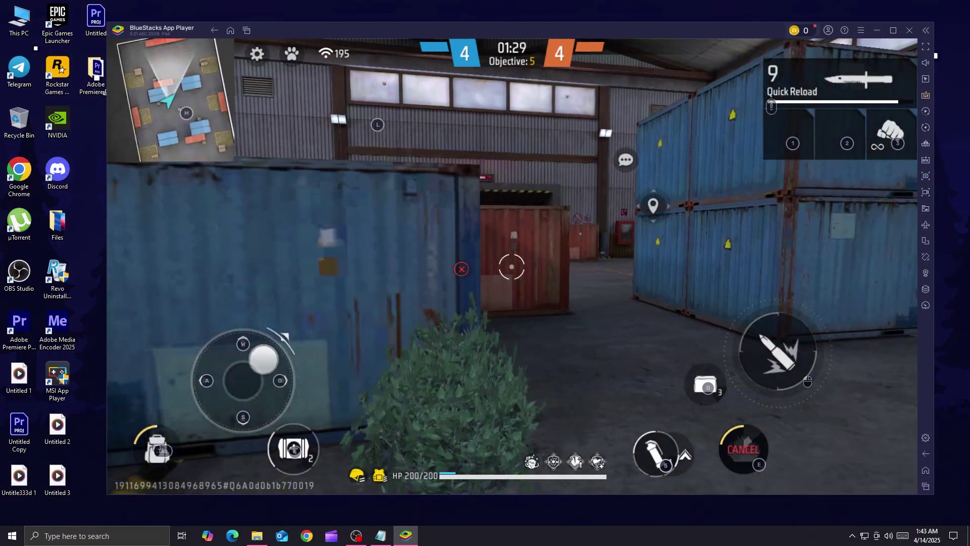
Step: Advance into the deciding round and shoot down the last enemy
key("w")
key("w")
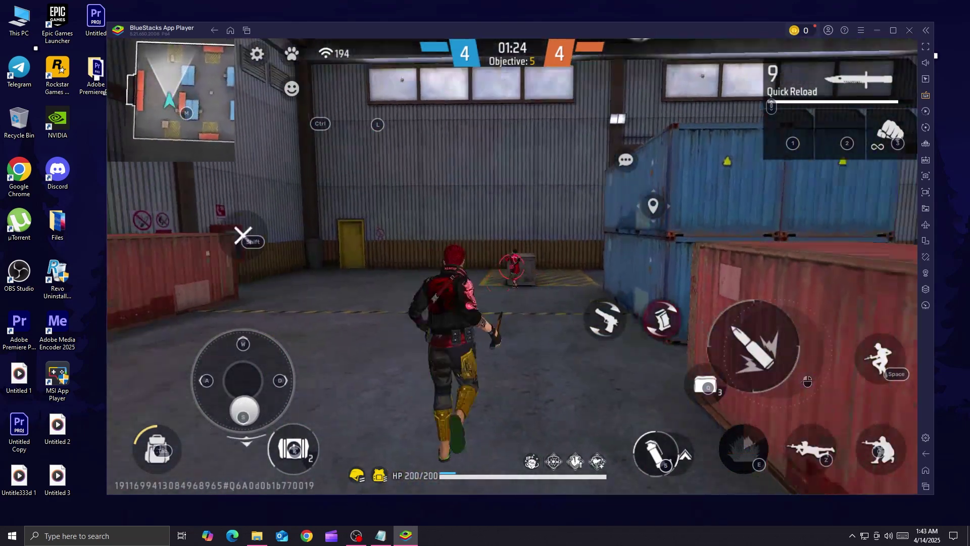
left_click(776, 352)
left_click(513, 265)
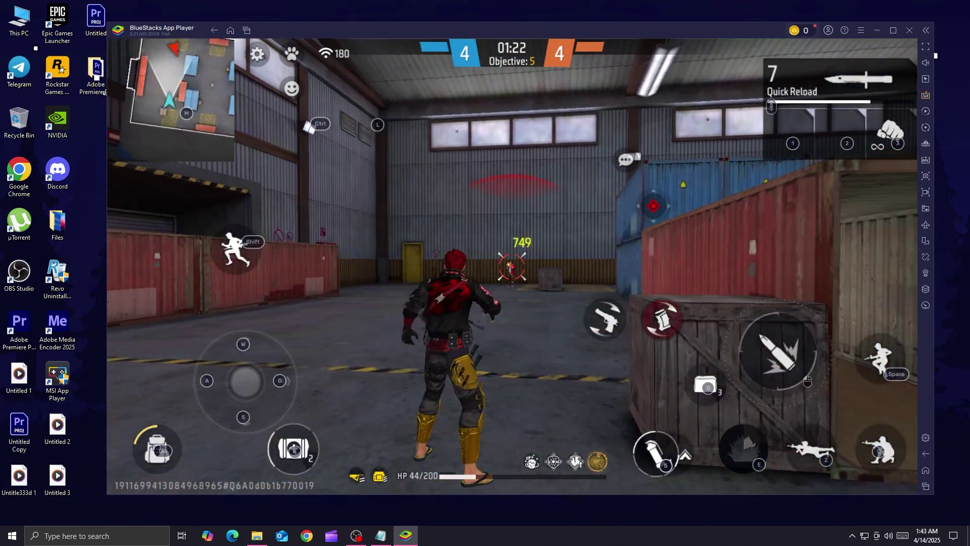